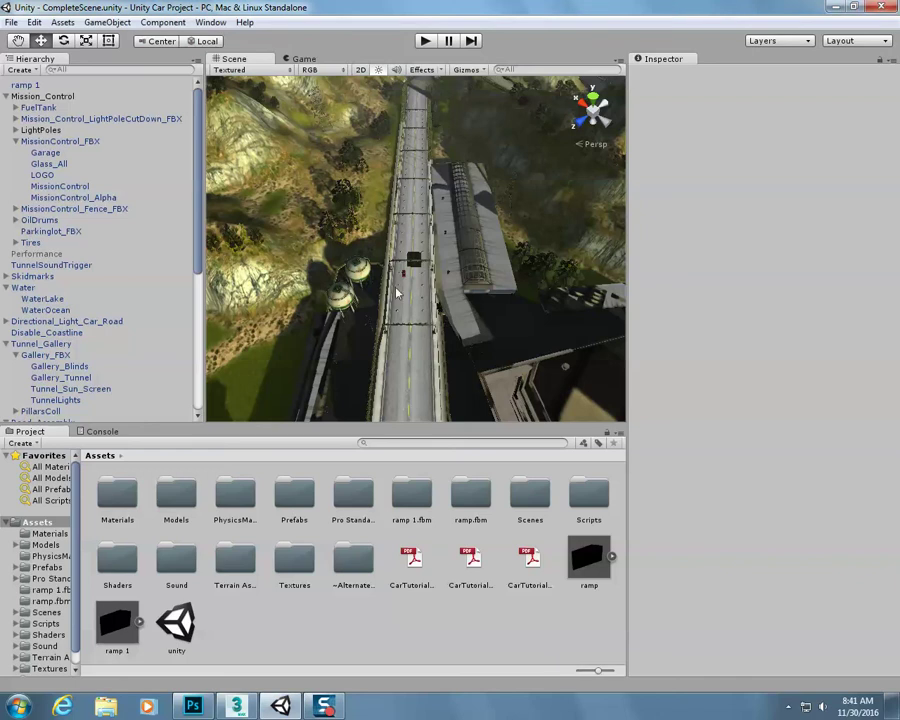
# Play-test the Unity car scene briefly, then pan and orbit the view over the terrain
pyautogui.click(429, 44)
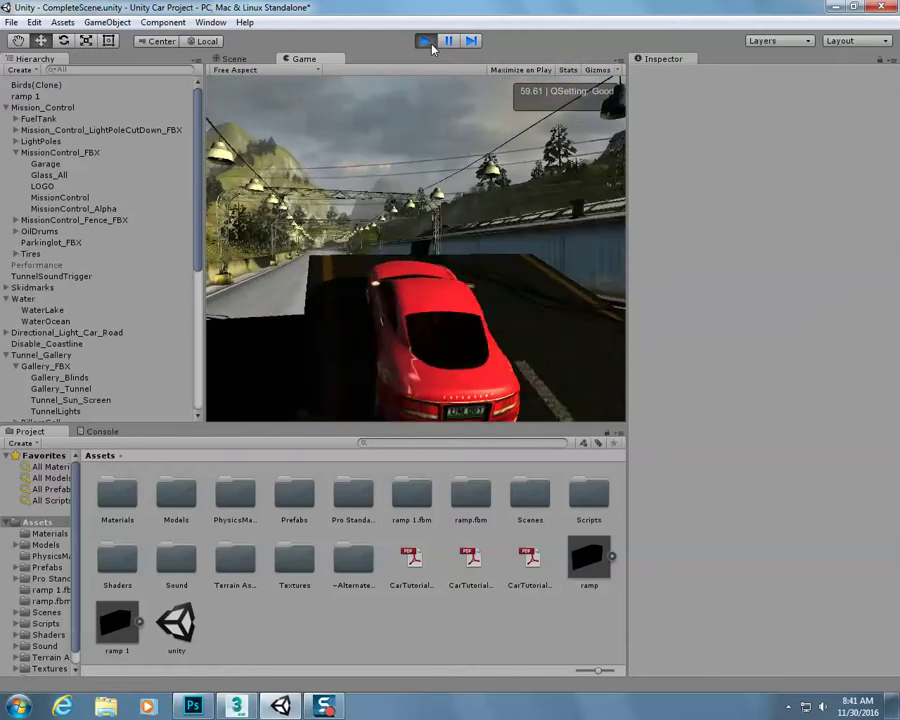
pyautogui.click(430, 43)
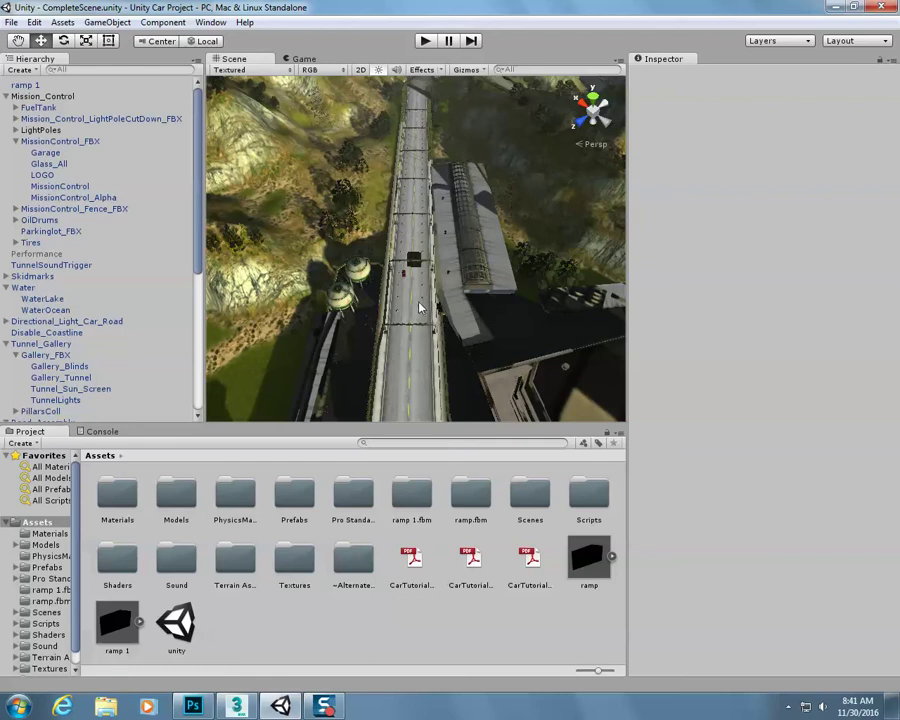
pyautogui.click(18, 42)
pyautogui.moveTo(371, 292)
pyautogui.mouseDown()
pyautogui.moveTo(496, 299)
pyautogui.moveTo(238, 295)
pyautogui.moveTo(301, 281)
pyautogui.moveTo(518, 285)
pyautogui.moveTo(275, 281)
pyautogui.moveTo(374, 281)
pyautogui.mouseUp()
pyautogui.scroll(-10, 418, 257)
pyautogui.scroll(10, 420, 266)
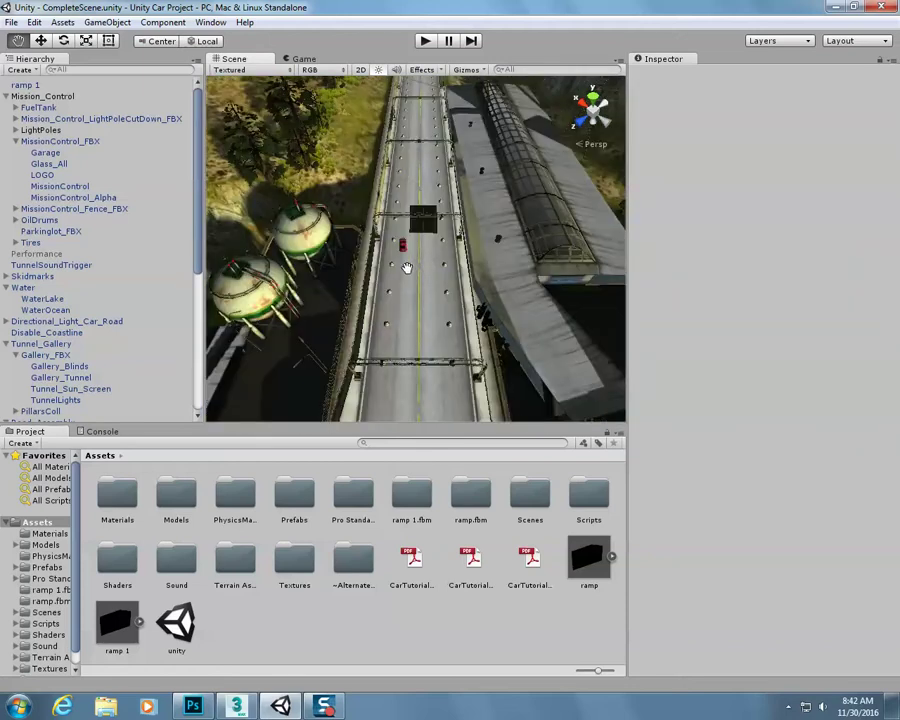
pyautogui.keyDown('alt'); pyautogui.moveTo(407, 268); pyautogui.dragTo(418, 222); pyautogui.keyUp('alt')
pyautogui.click(592, 117)
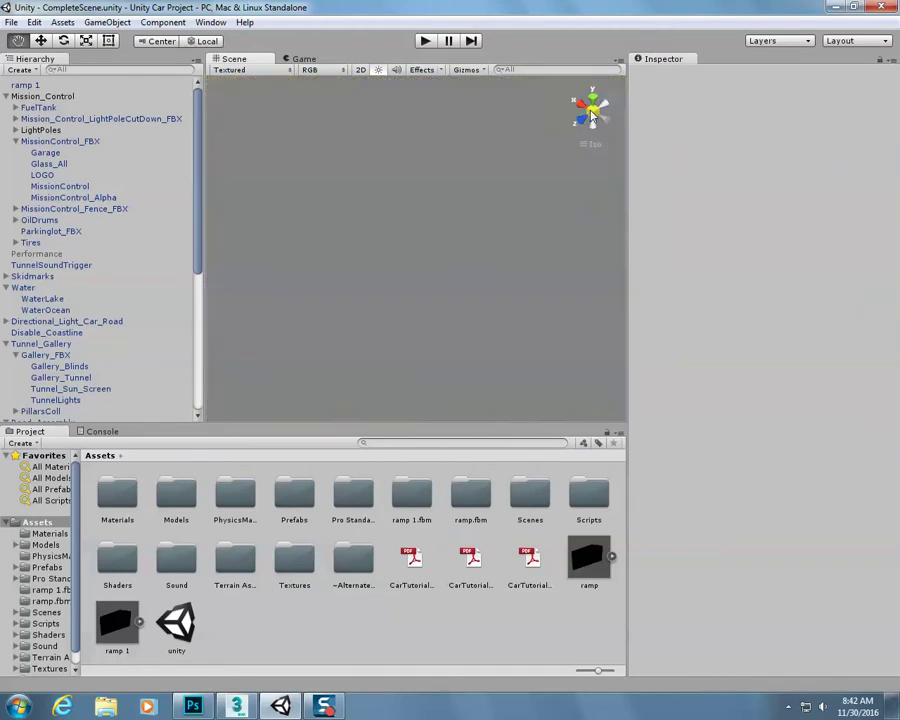
pyautogui.click(591, 119)
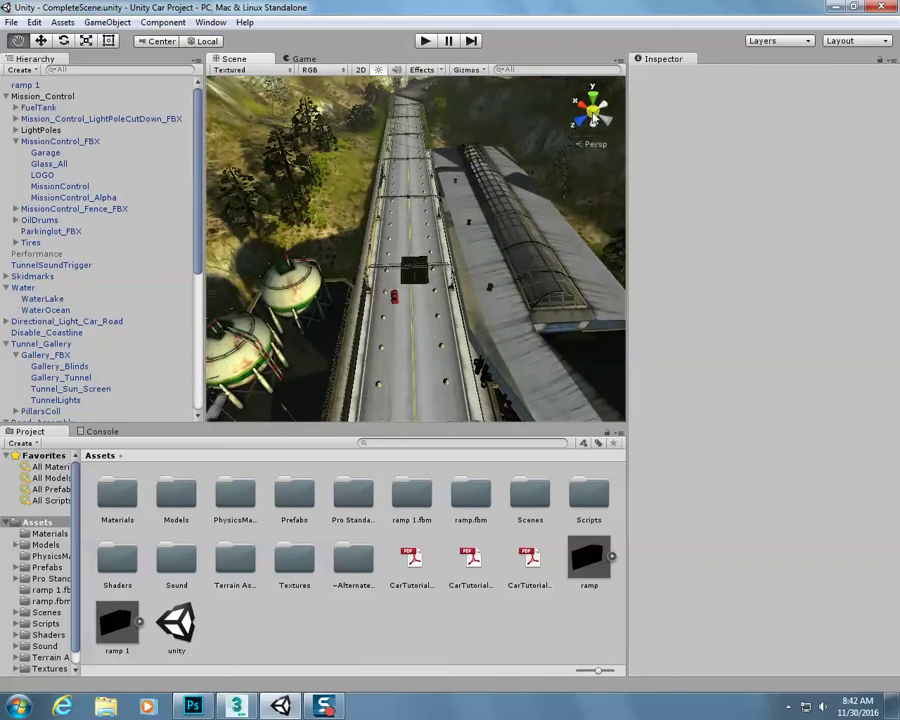
pyautogui.click(592, 117)
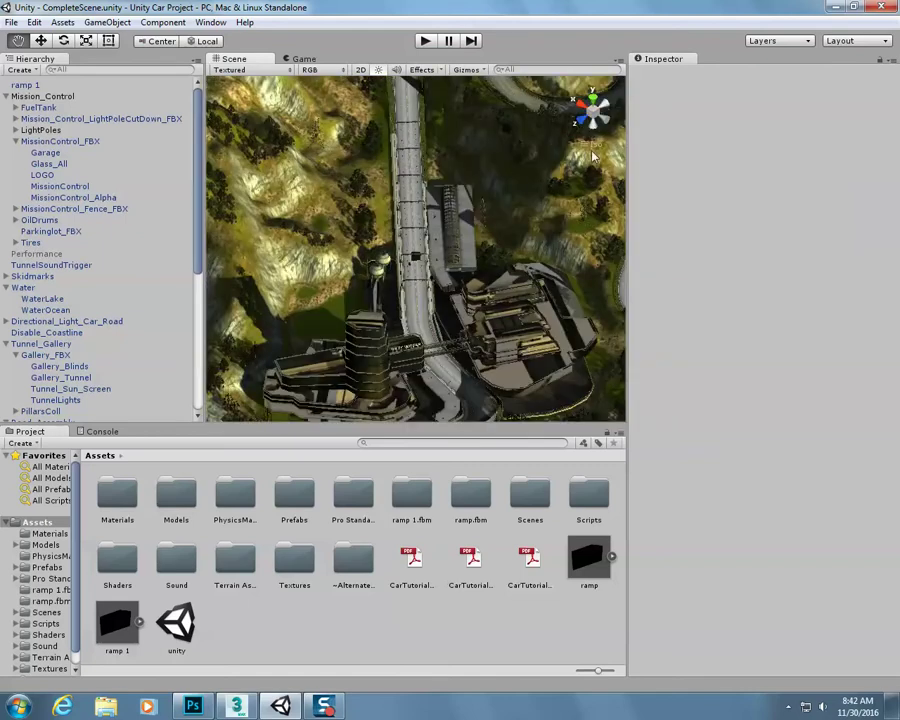
pyautogui.keyDown('alt'); pyautogui.moveTo(378, 282); pyautogui.dragTo(357, 308); pyautogui.keyUp('alt')
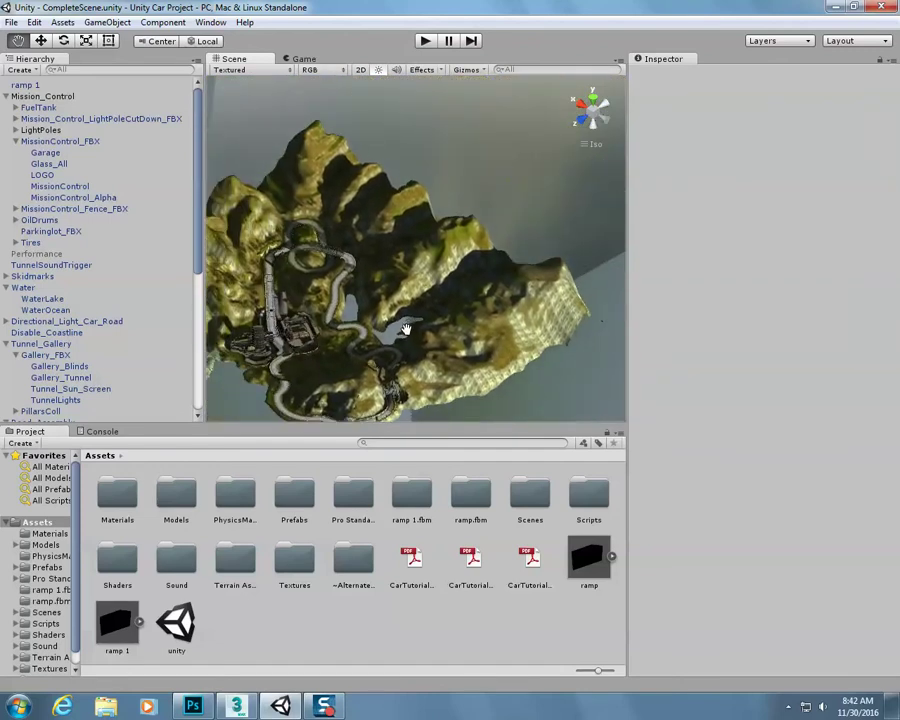
pyautogui.scroll(10, 406, 320)
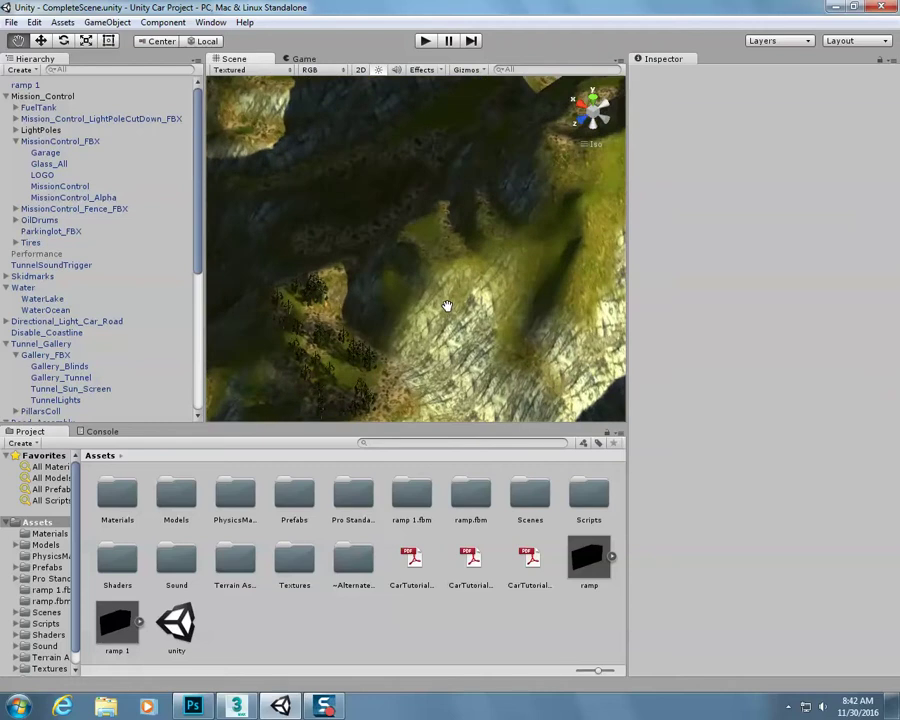
# Fly the Unity scene view along the road to the tunnel from overhead and angled viewpoints
pyautogui.click(593, 117)
pyautogui.scroll(-5, 455, 187)
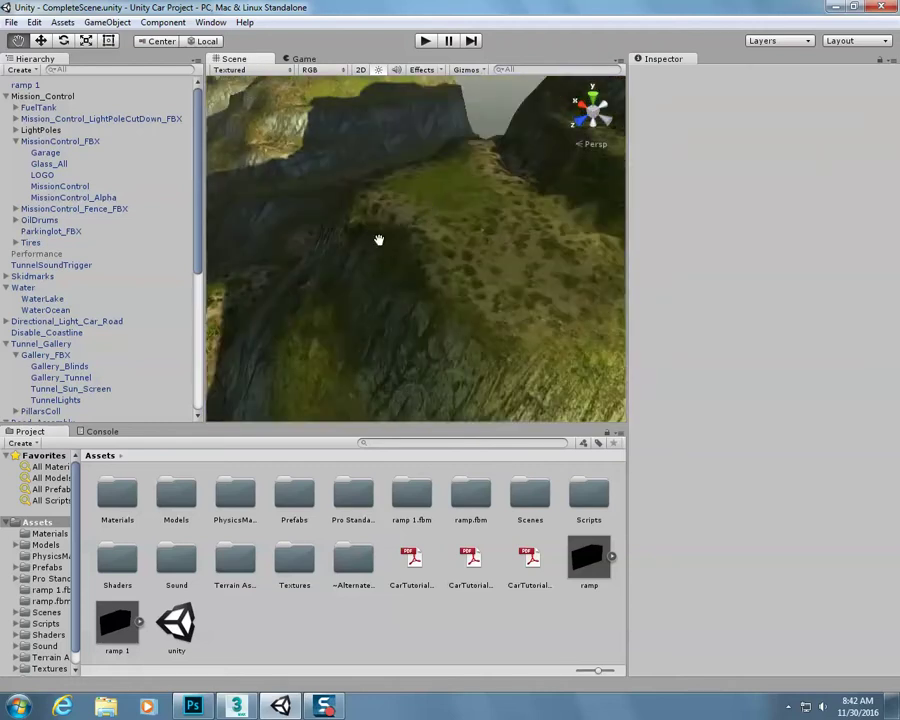
pyautogui.moveTo(380, 240); pyautogui.dragTo(500, 303, button='right')
pyautogui.moveTo(420, 241); pyautogui.dragTo(462, 273, button='right')
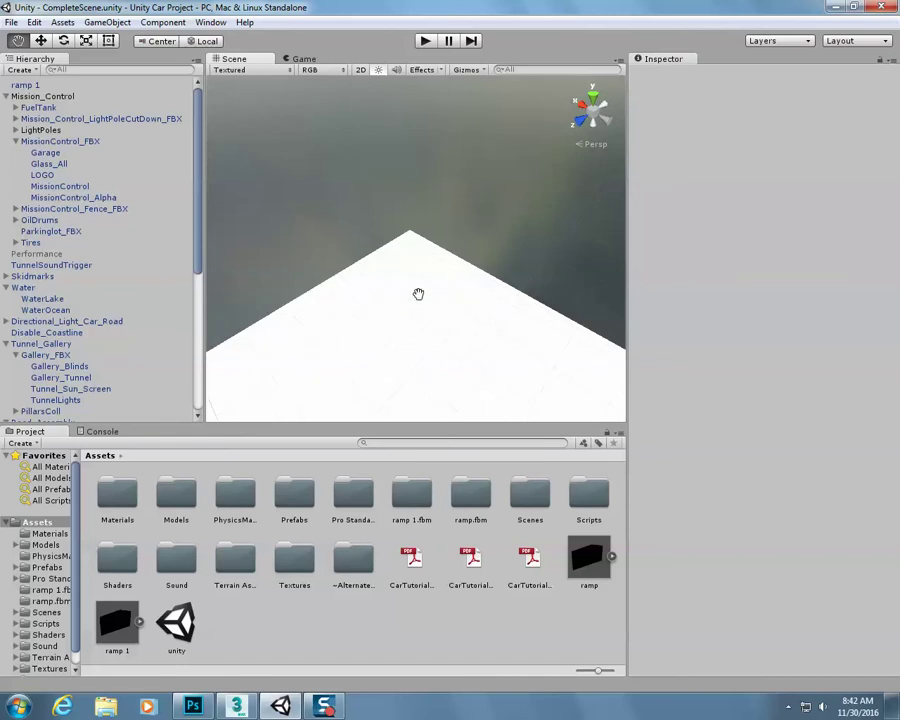
pyautogui.moveTo(432, 295); pyautogui.dragTo(348, 311, button='right')
pyautogui.click(593, 97)
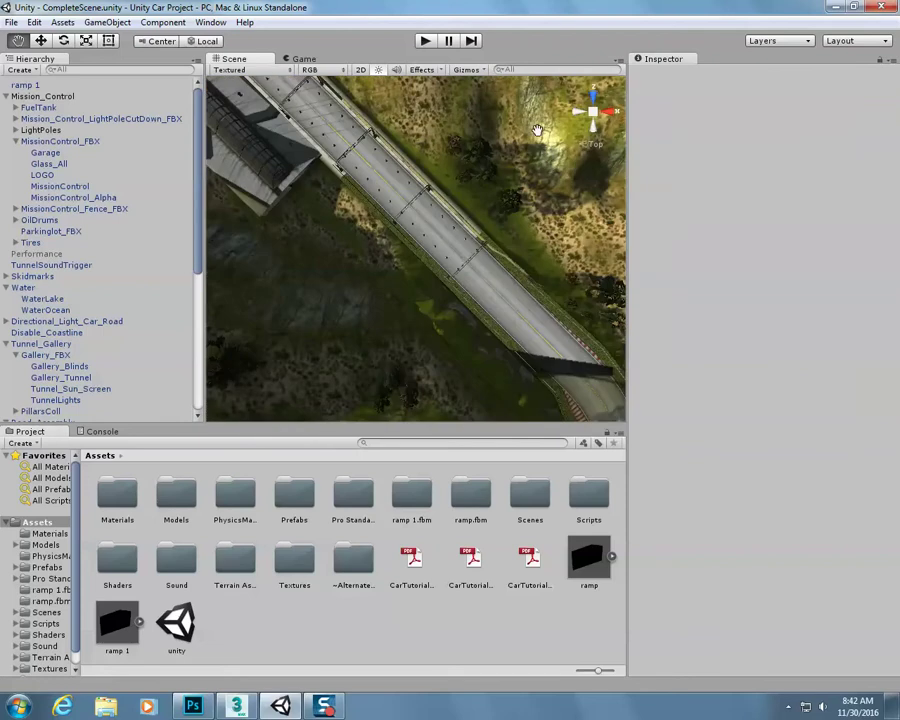
pyautogui.moveTo(466, 161); pyautogui.dragTo(476, 301)
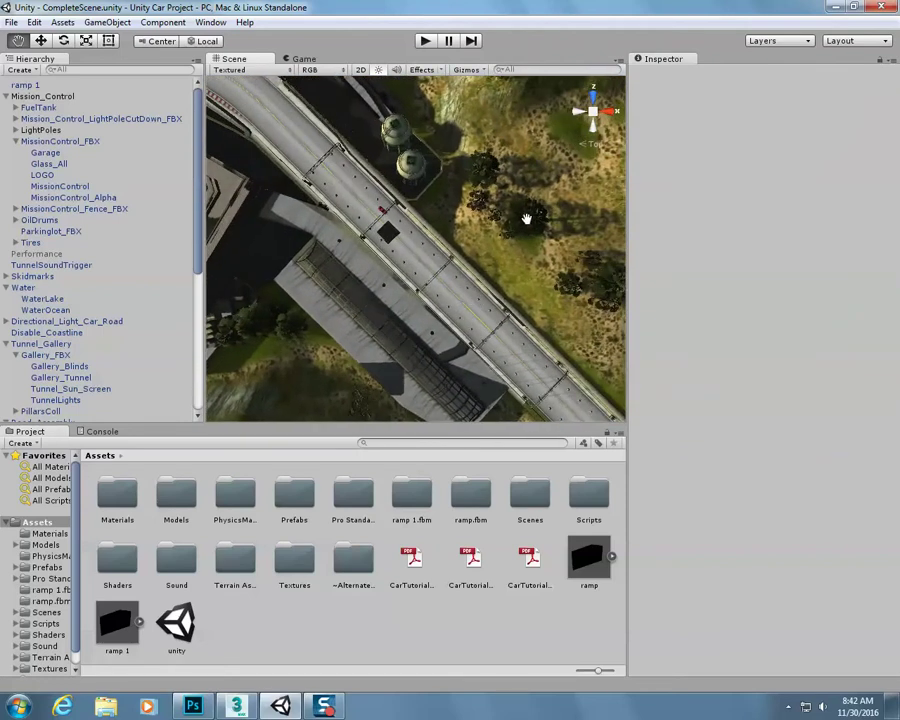
pyautogui.rightClick(596, 150)
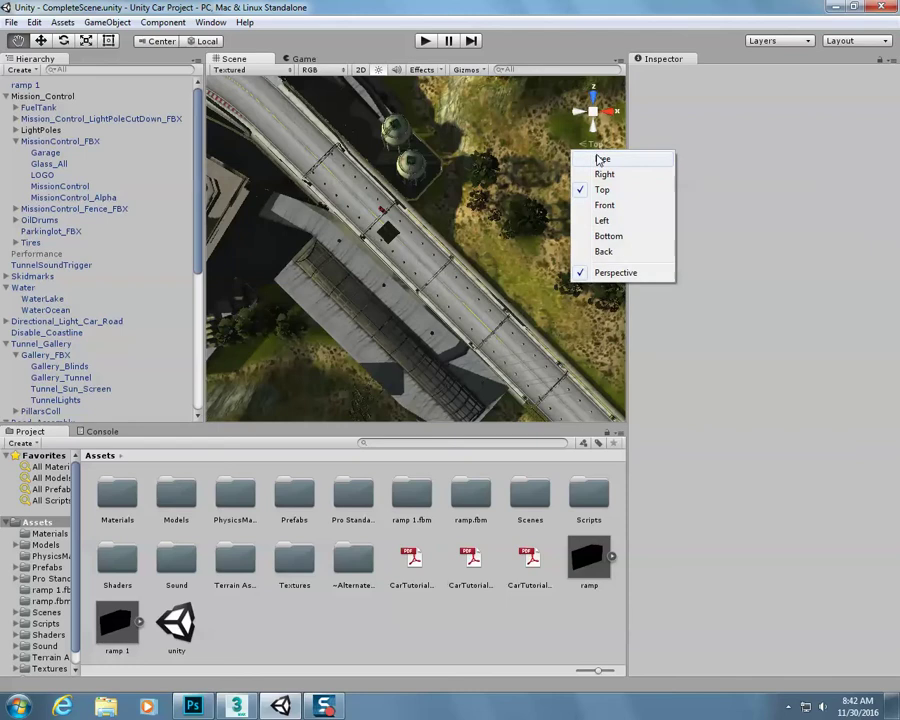
pyautogui.click(600, 159)
pyautogui.moveTo(426, 180); pyautogui.dragTo(278, 323)
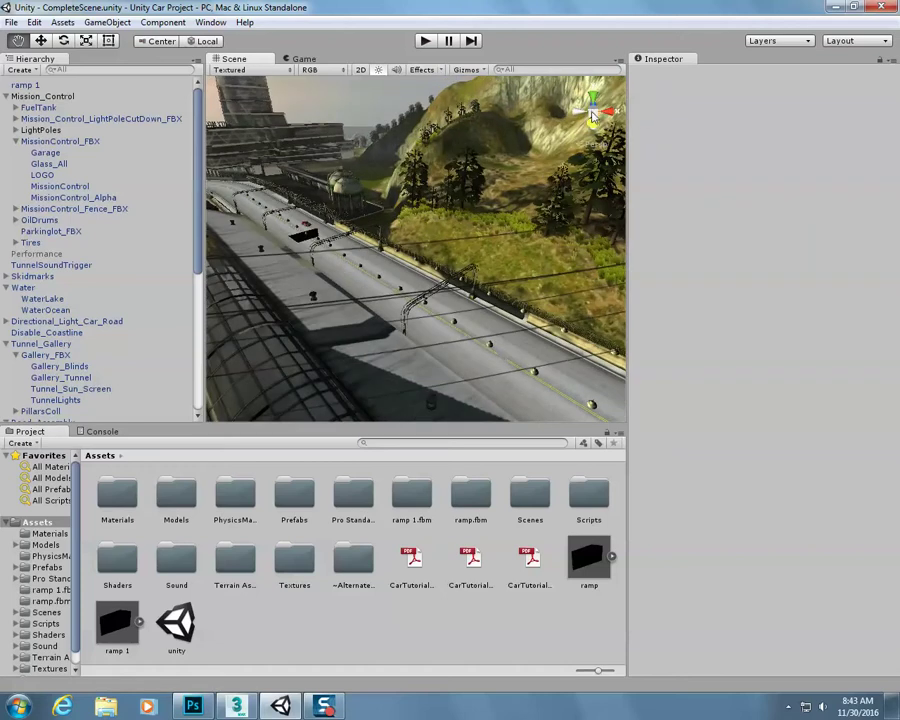
pyautogui.keyDown('alt'); pyautogui.moveTo(486, 286); pyautogui.dragTo(598, 340); pyautogui.keyUp('alt')
pyautogui.moveTo(284, 234); pyautogui.dragTo(594, 242)
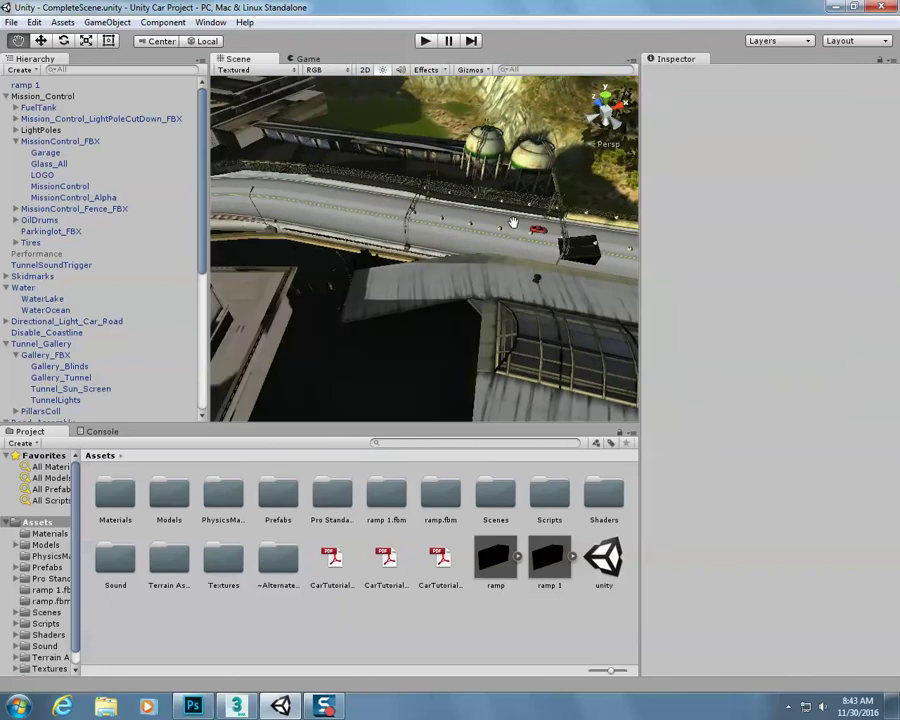
pyautogui.moveTo(507, 229); pyautogui.dragTo(383, 202)
pyautogui.scroll(10, 390, 249)
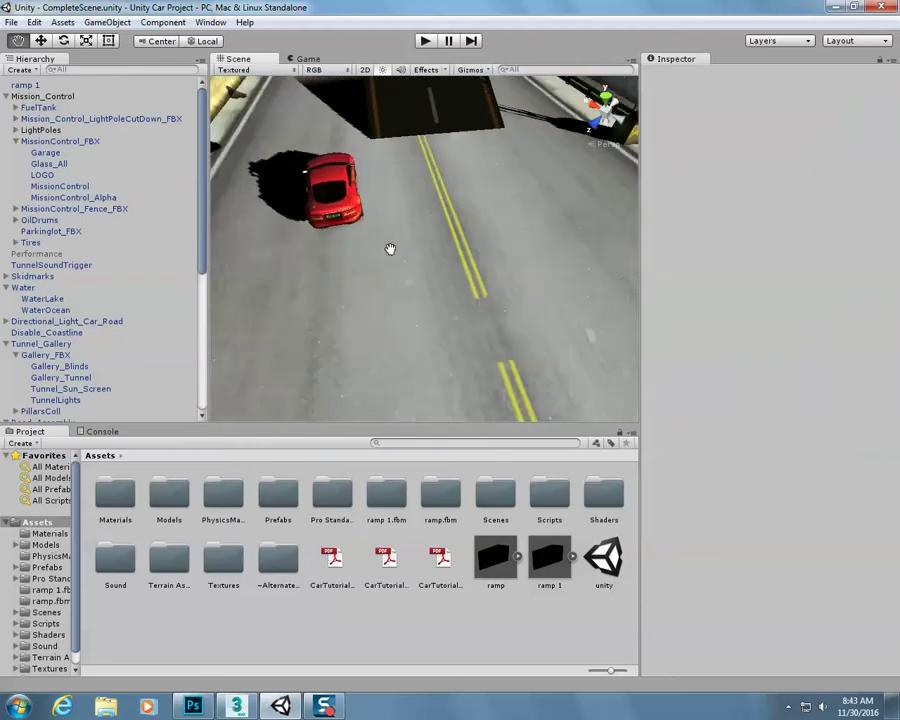
pyautogui.scroll(-10, 390, 249)
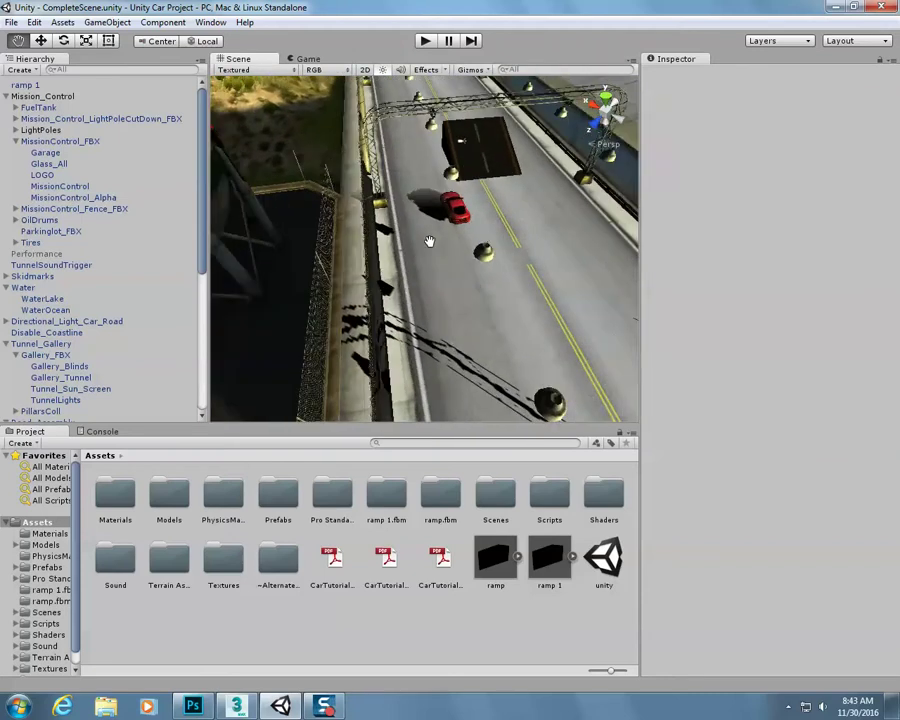
pyautogui.moveTo(421, 248); pyautogui.dragTo(379, 246)
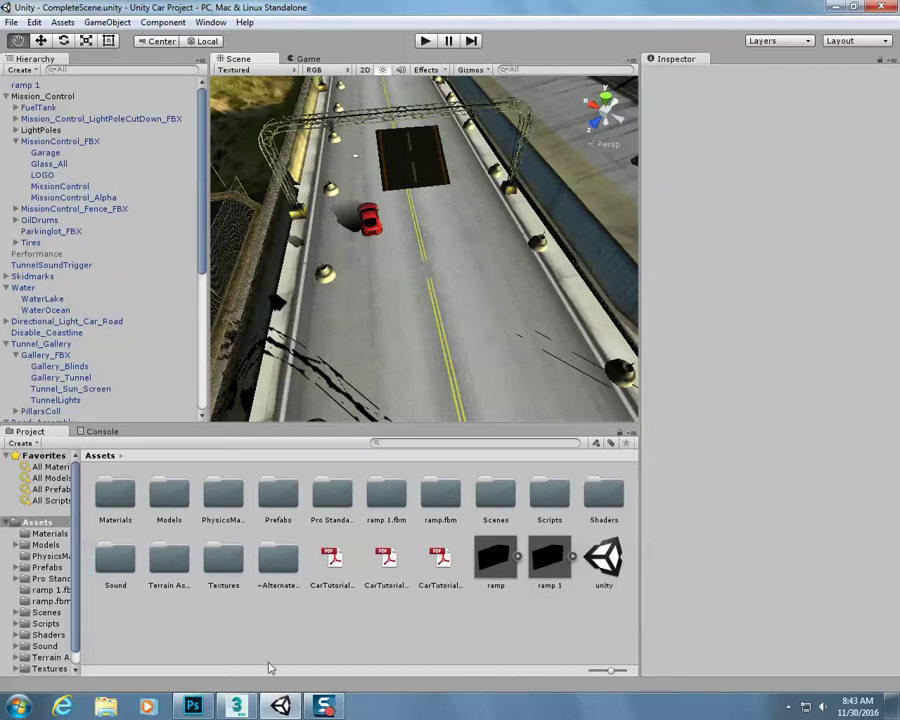
# In 3ds Max, maximize the Perspective viewport and cancel a trial cylinder
pyautogui.click(236, 706)
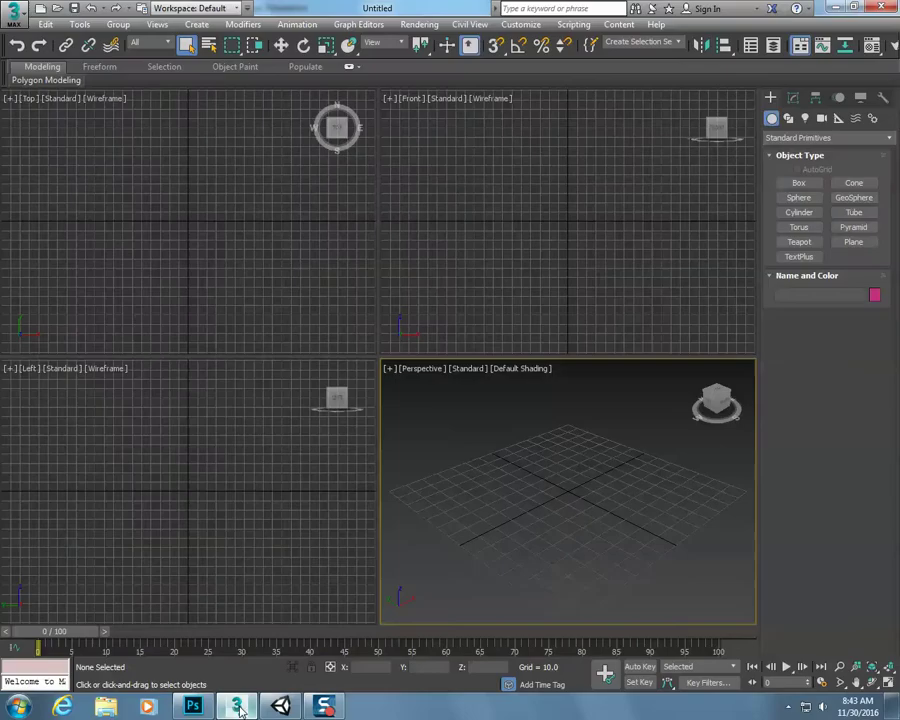
pyautogui.click(392, 369)
pyautogui.click(416, 384)
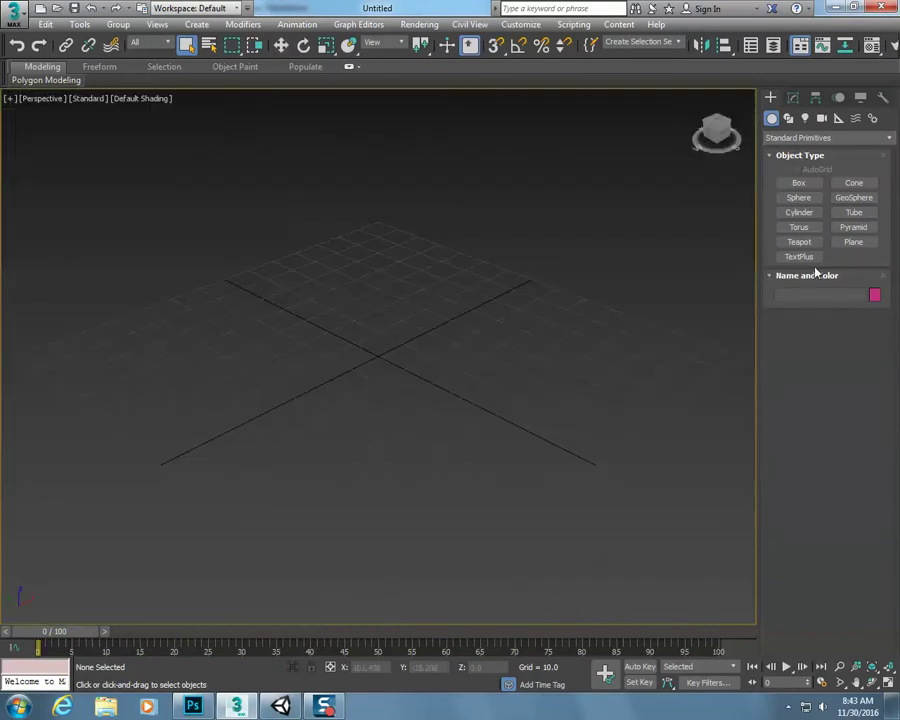
pyautogui.click(799, 213)
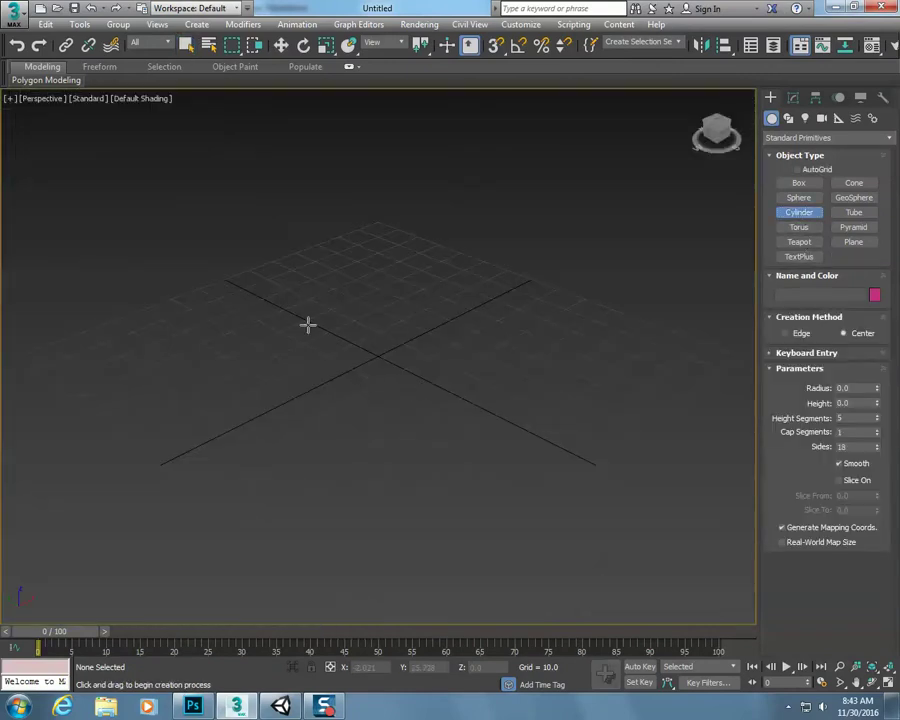
pyautogui.moveTo(294, 326); pyautogui.dragTo(327, 362)
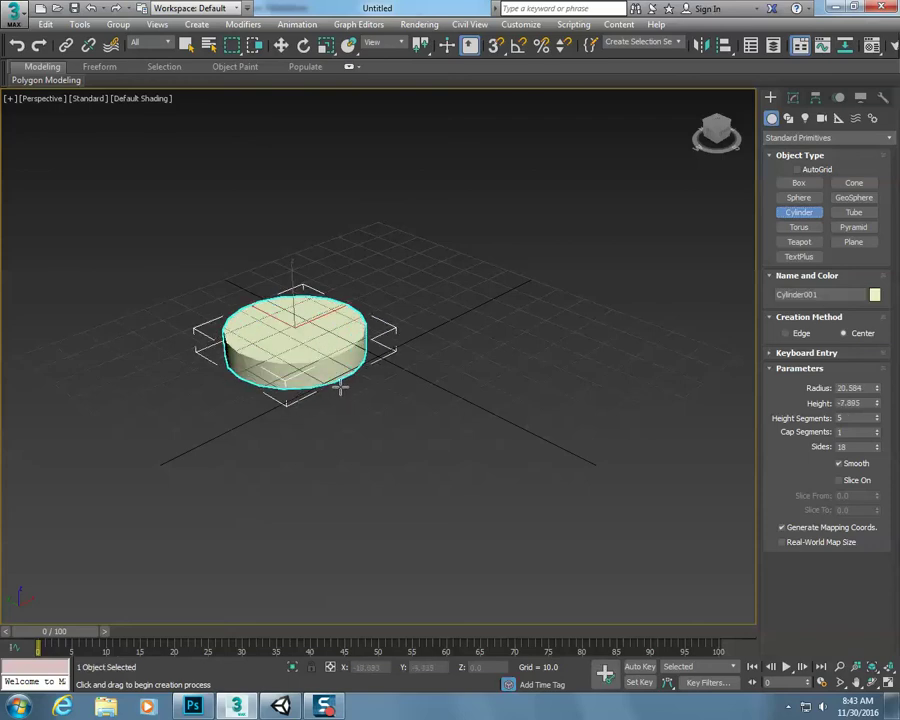
pyautogui.rightClick(342, 388)
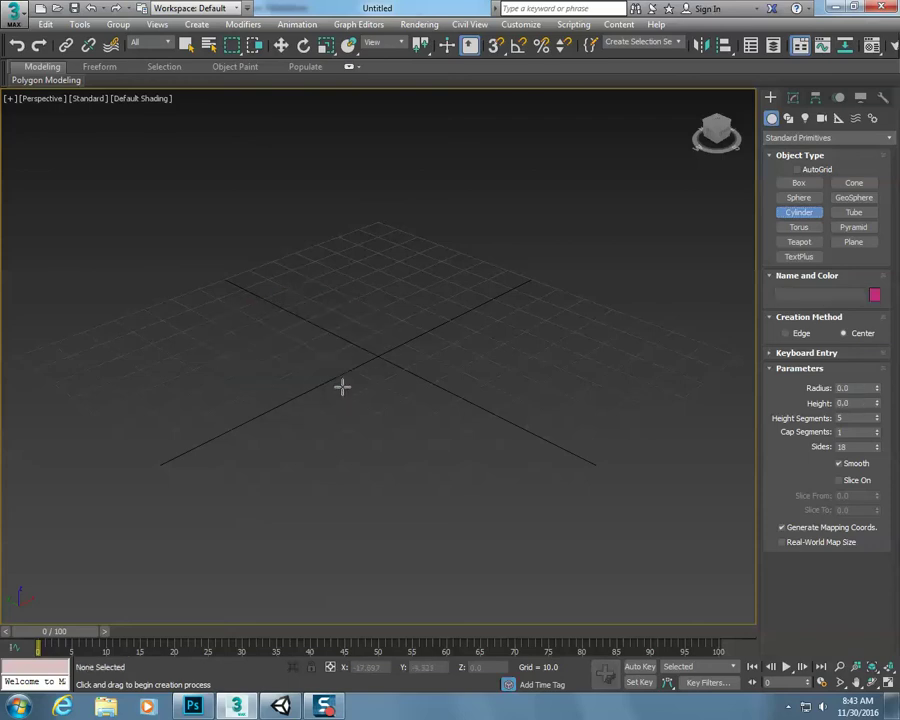
# Draw a tube at the grid centre about 415 units high, undoing a flat first attempt
pyautogui.click(852, 213)
pyautogui.moveTo(416, 324); pyautogui.dragTo(428, 348)
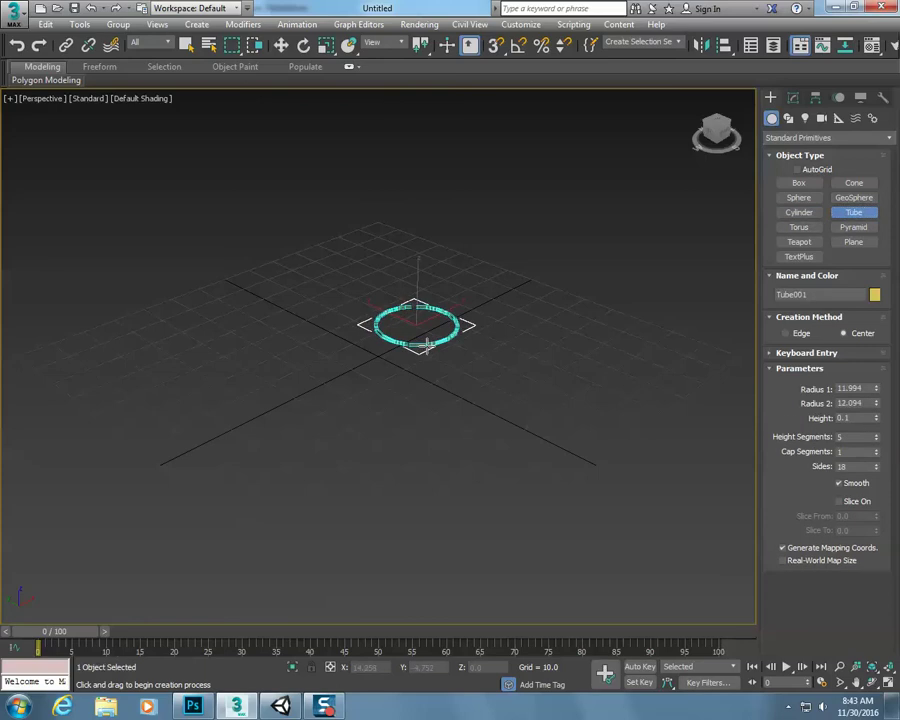
pyautogui.click(440, 380)
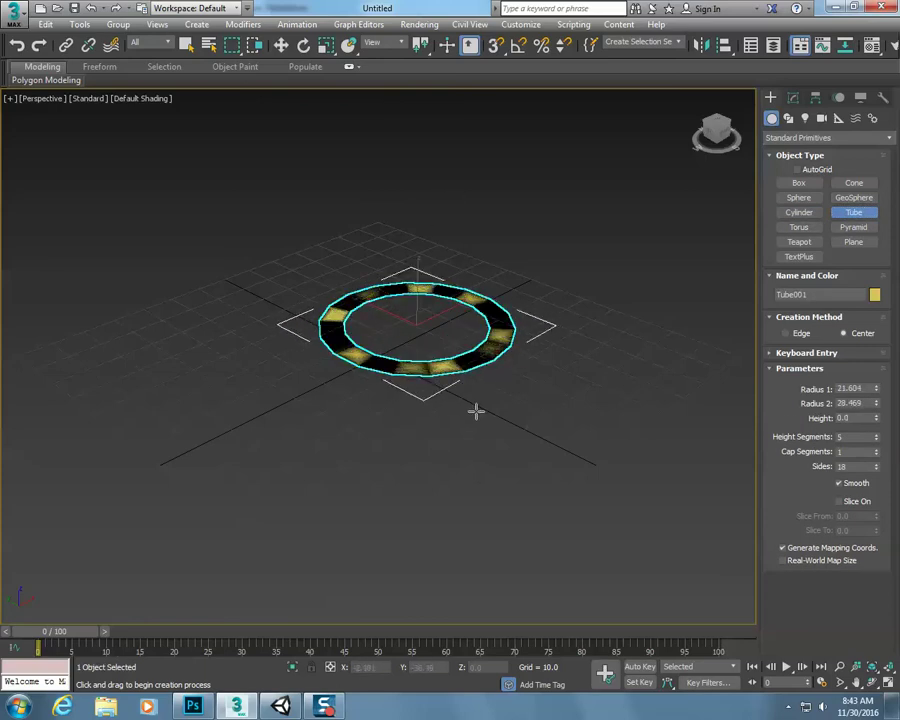
pyautogui.click(502, 343)
pyautogui.hotkey('ctrl', 'z')
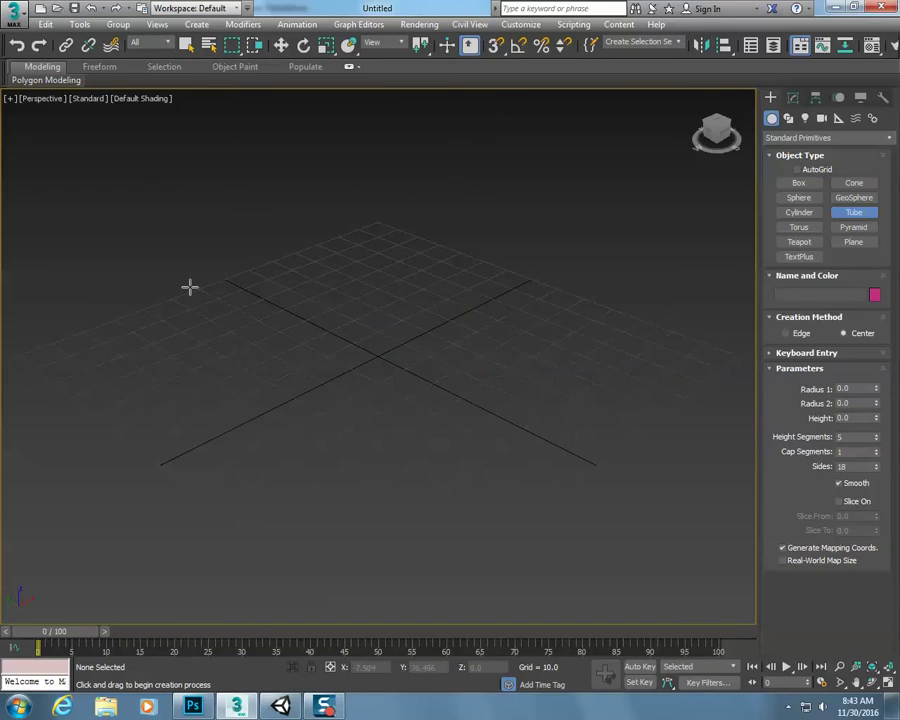
pyautogui.moveTo(336, 330); pyautogui.dragTo(362, 384)
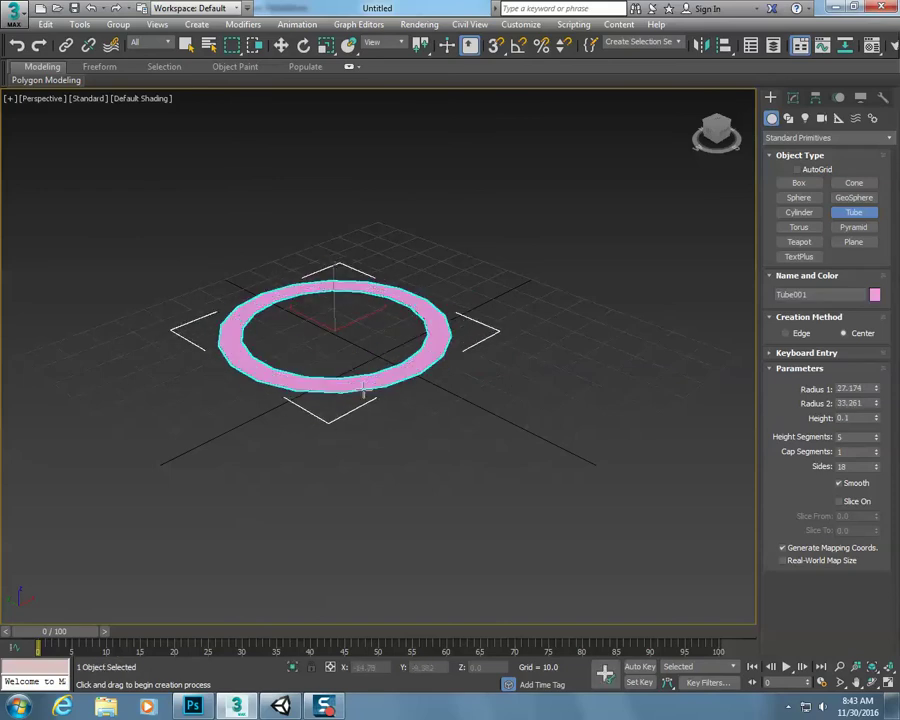
pyautogui.click(364, 390)
pyautogui.scroll(-8, 384, 83)
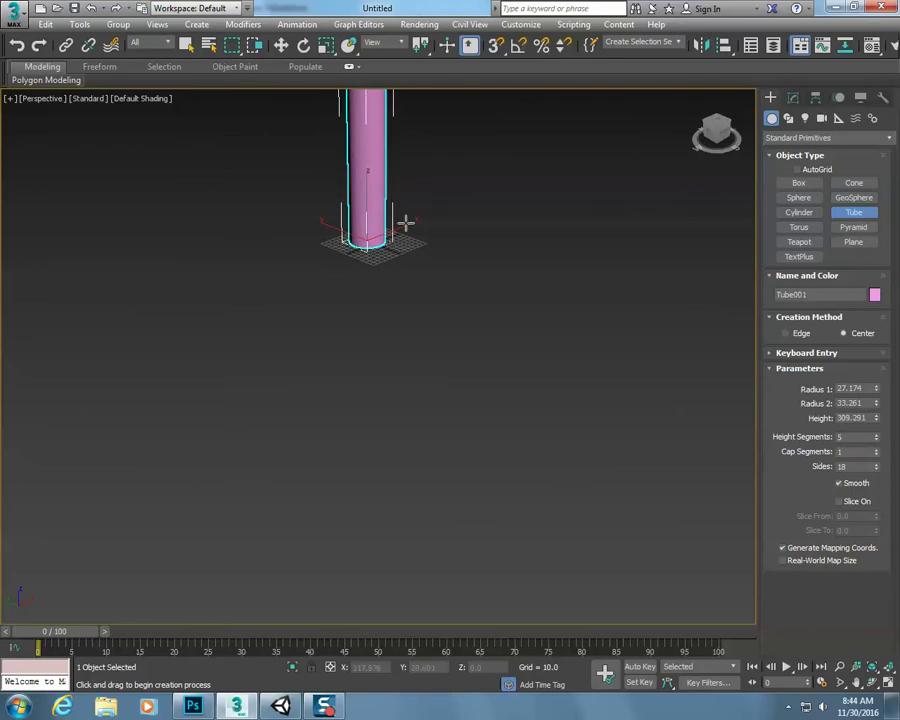
pyautogui.click(392, 167)
pyautogui.moveTo(428, 175); pyautogui.dragTo(434, 359, button='middle')
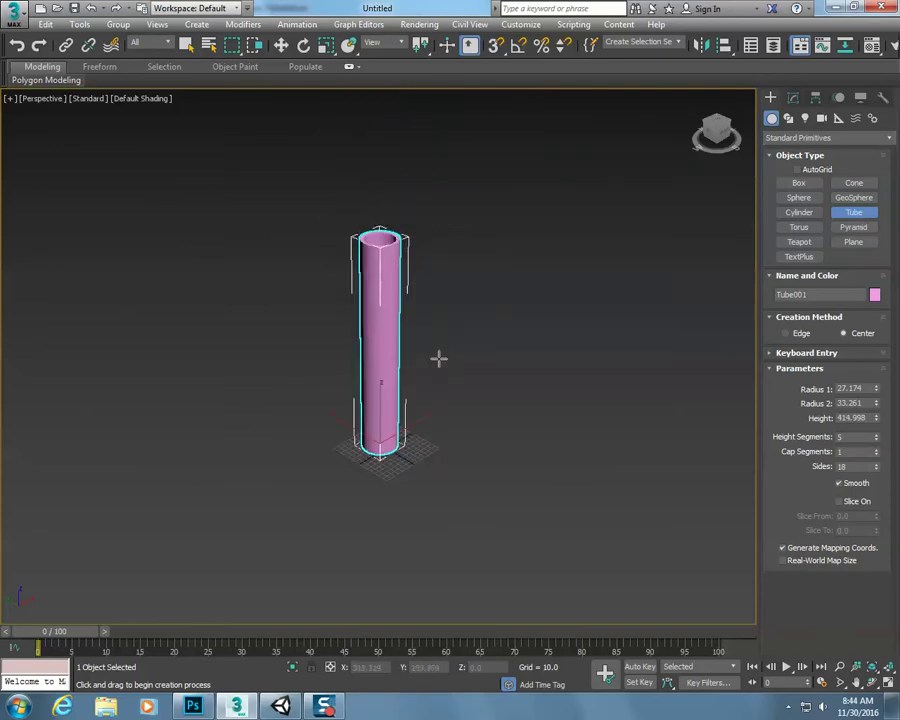
pyautogui.click(304, 45)
# Tip the tube about 85° onto its side and convert it to an Editable Poly
pyautogui.moveTo(410, 424); pyautogui.dragTo(491, 500)
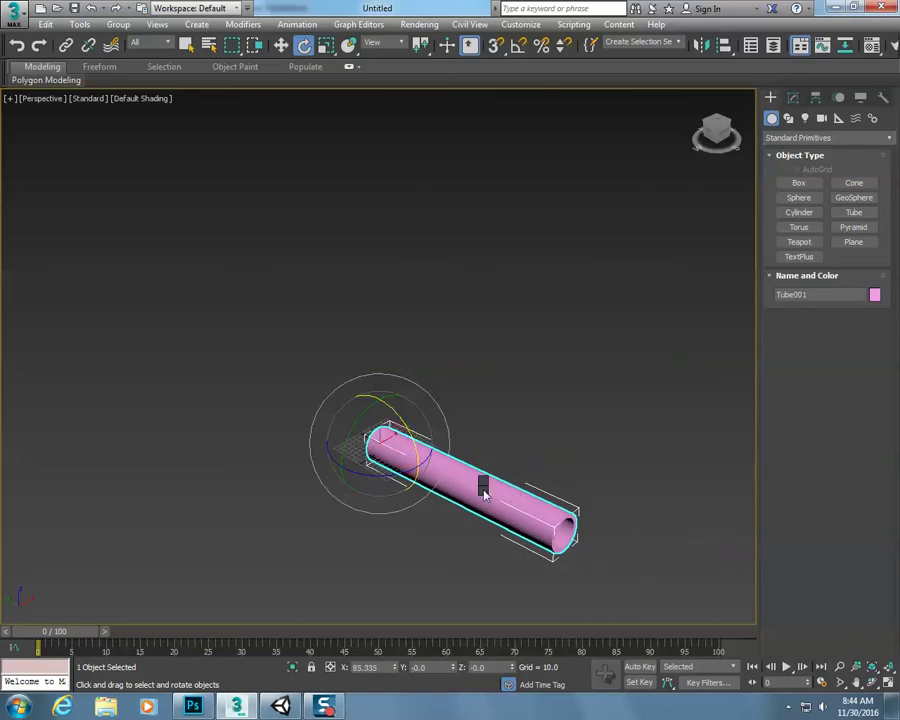
pyautogui.rightClick(486, 490)
pyautogui.moveTo(568, 633)
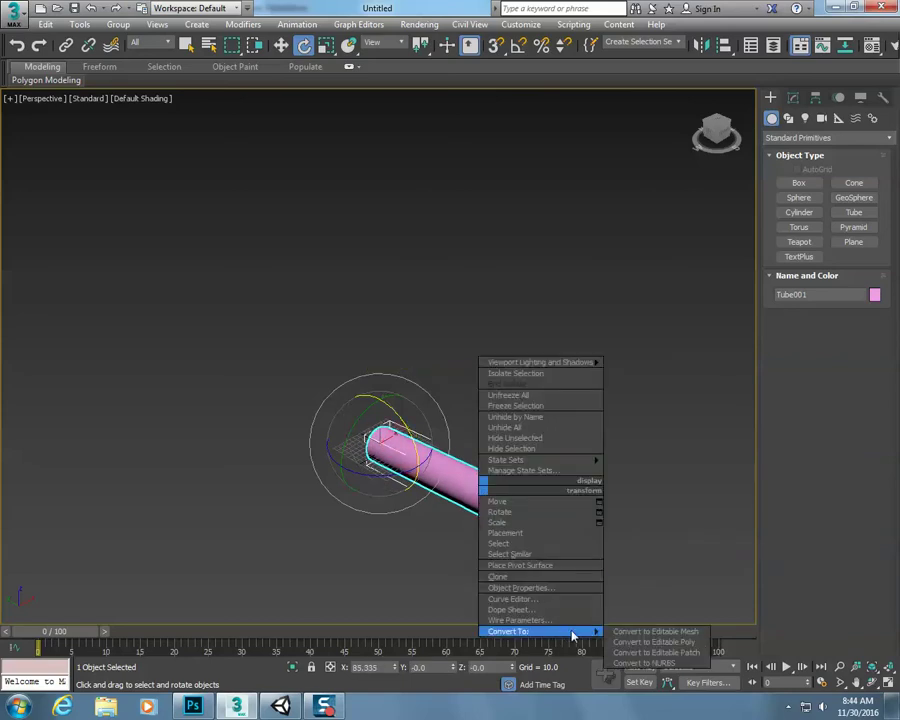
pyautogui.click(655, 642)
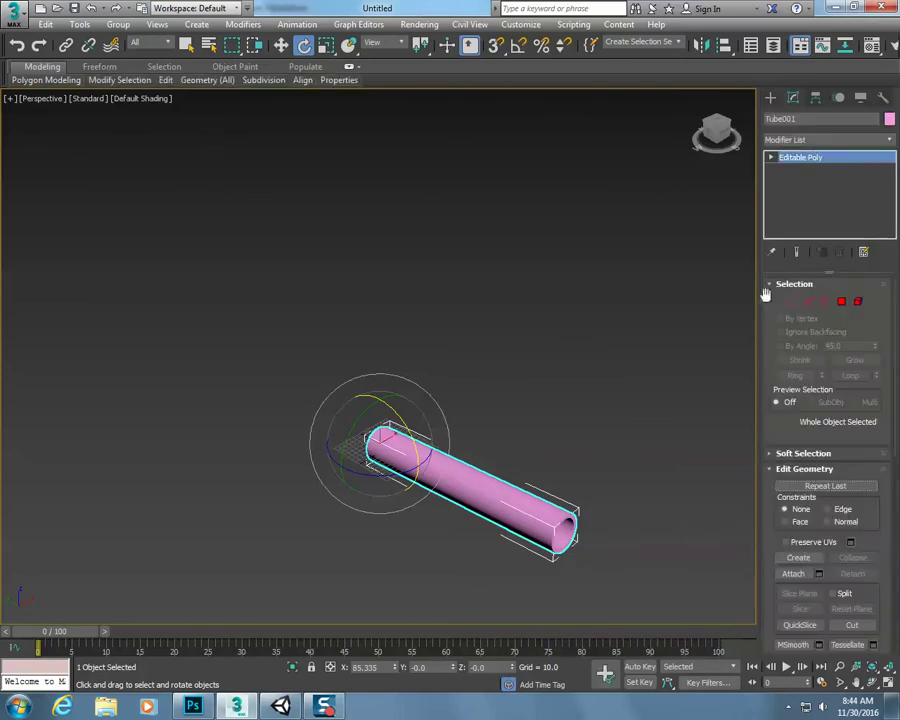
# In Vertex mode, raise the middle vertex rings along Z to bend the tube into a V
pyautogui.click(791, 301)
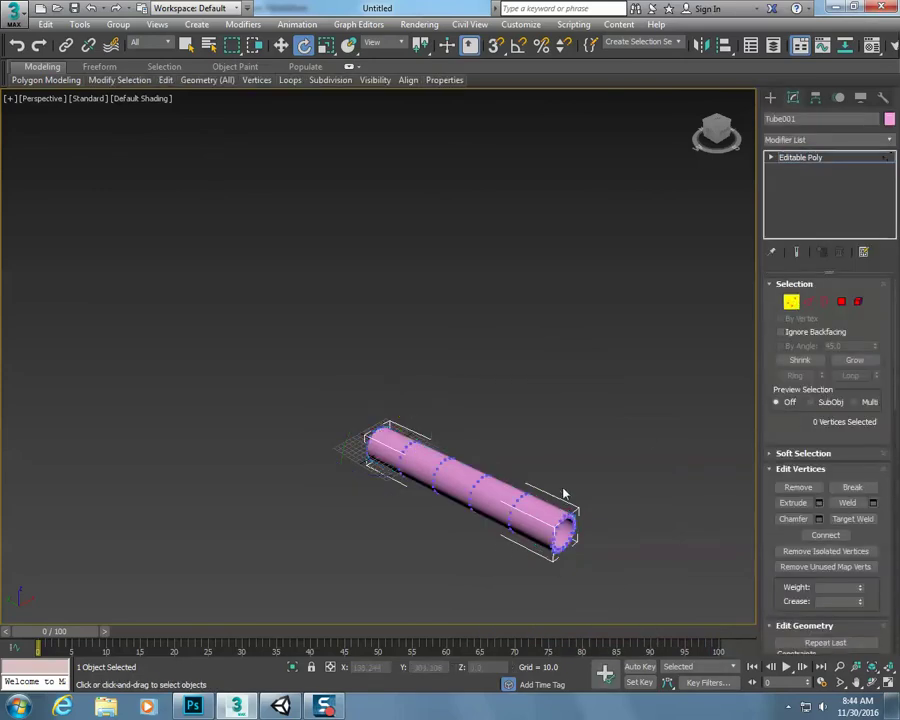
pyautogui.moveTo(568, 488); pyautogui.dragTo(668, 442, button='middle')
pyautogui.keyDown('alt'); pyautogui.moveTo(502, 509); pyautogui.dragTo(448, 456, button='middle'); pyautogui.keyUp('alt')
pyautogui.moveTo(376, 345); pyautogui.dragTo(563, 454)
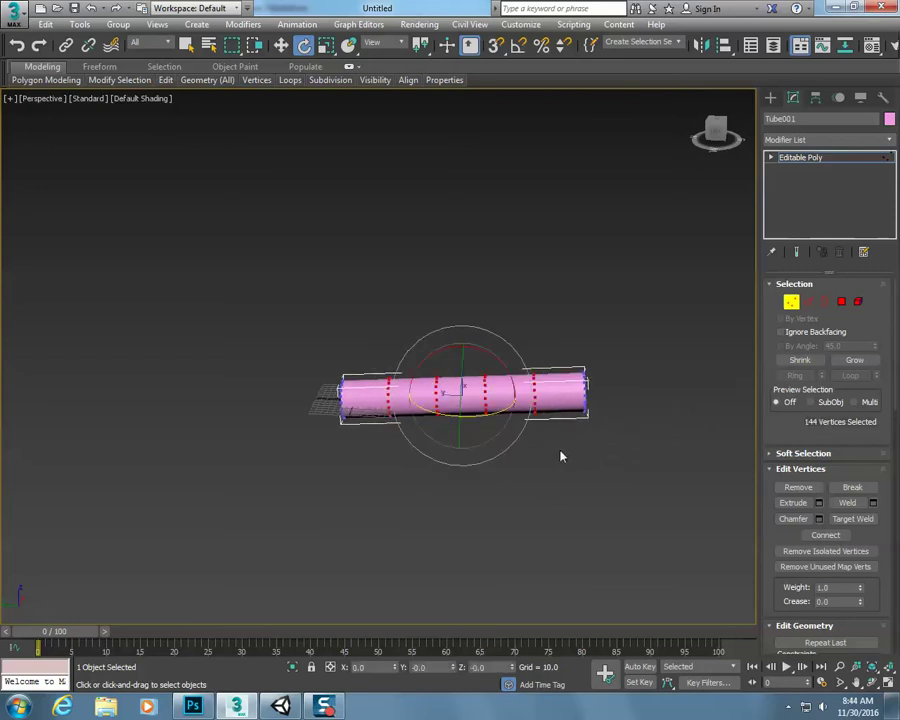
pyautogui.click(281, 45)
pyautogui.moveTo(461, 346); pyautogui.dragTo(465, 320)
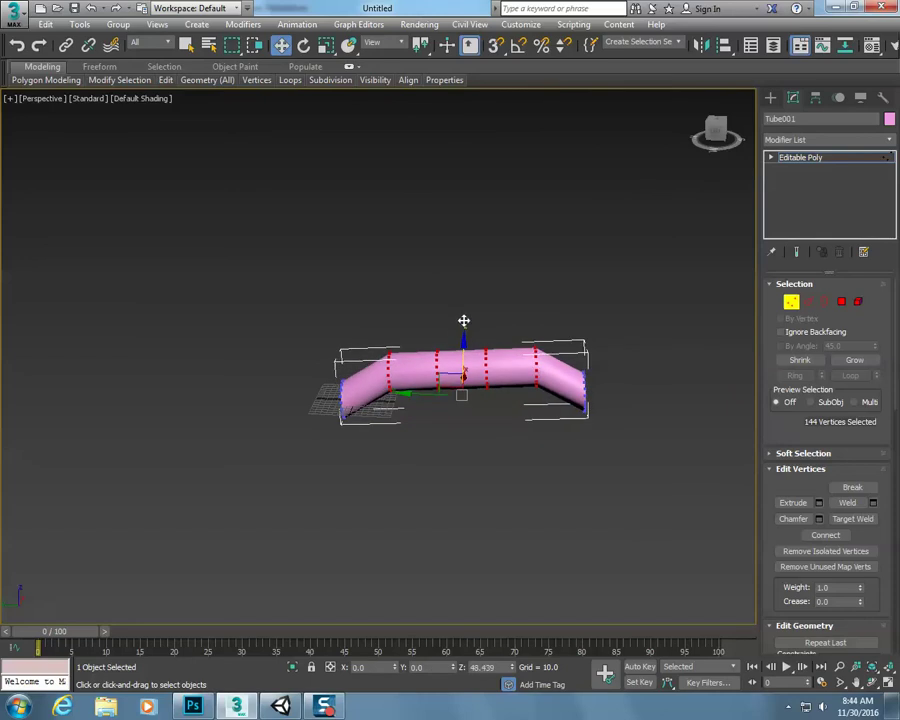
pyautogui.click(412, 320)
pyautogui.moveTo(503, 401); pyautogui.dragTo(505, 404)
pyautogui.moveTo(466, 326); pyautogui.dragTo(464, 298)
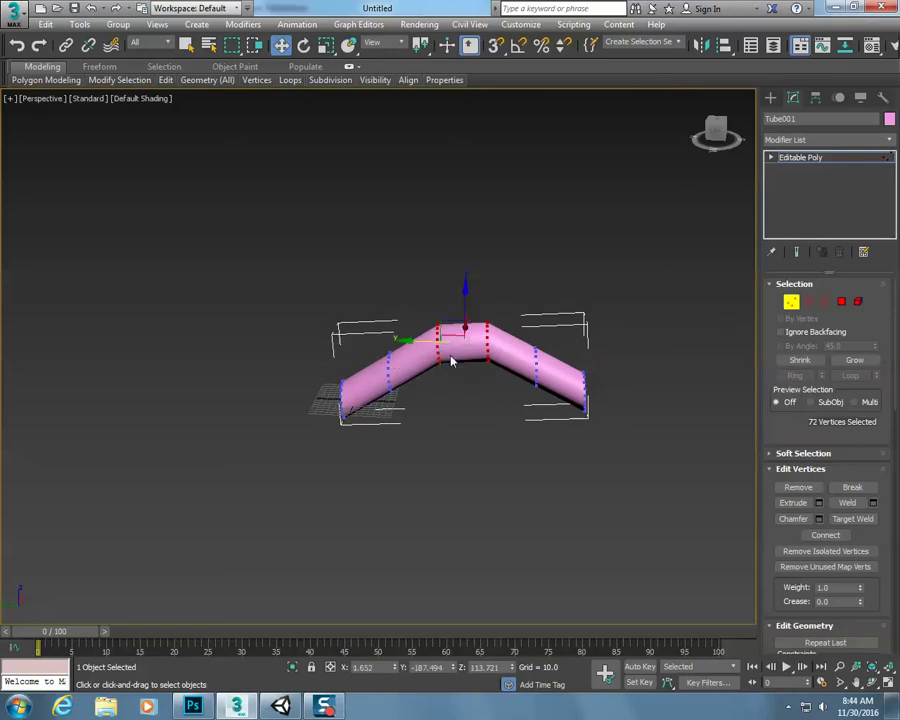
pyautogui.click(318, 437)
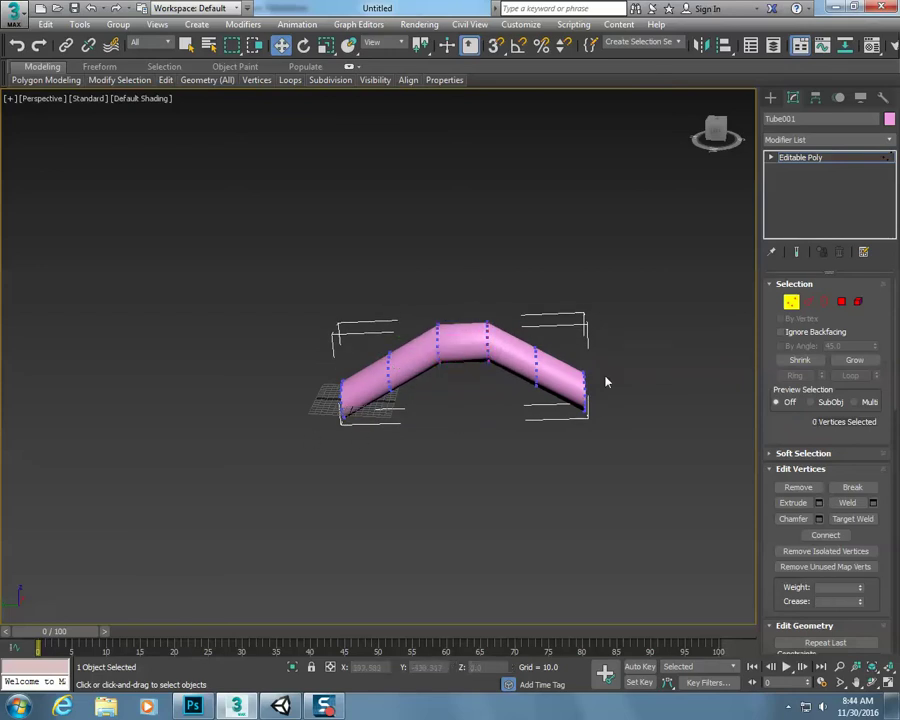
pyautogui.click(791, 301)
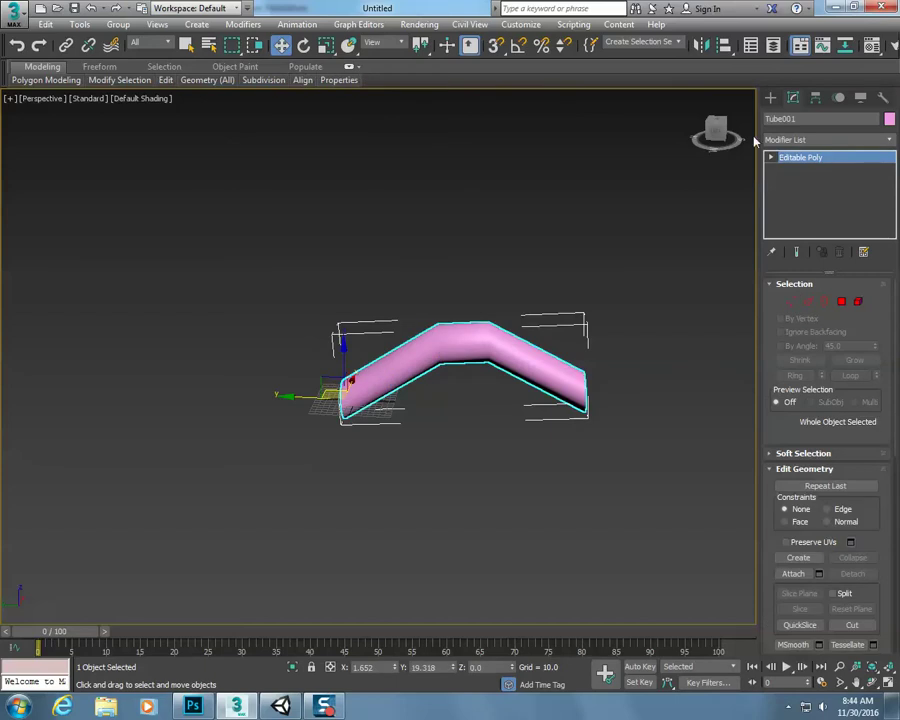
# Pick Unwrap UVW from the Modifier List to stack it on Tube001's Editable Poly
pyautogui.click(890, 142)
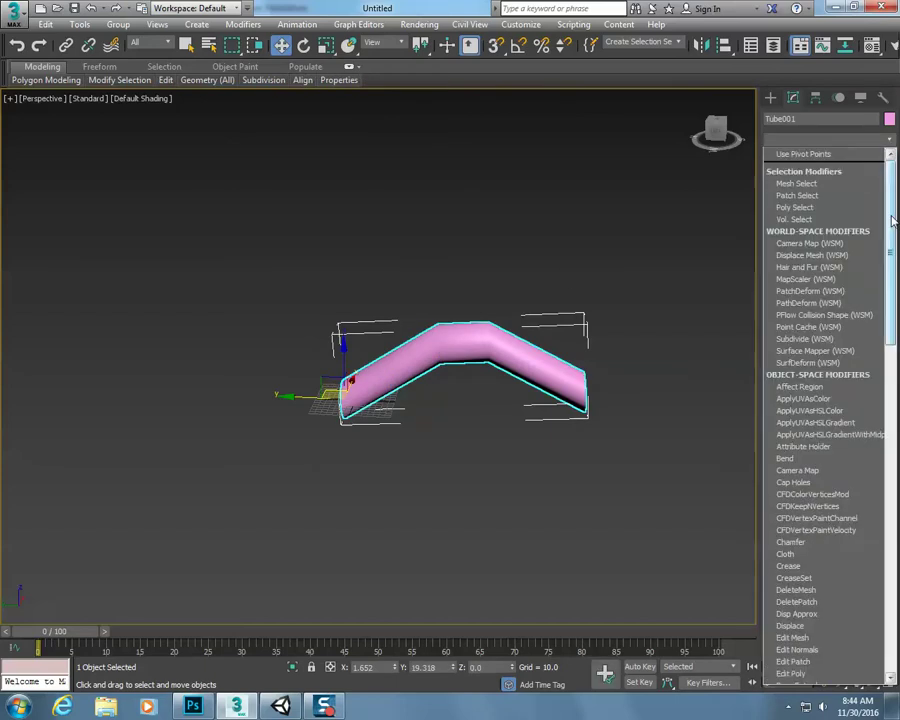
pyautogui.scroll(-5, 897, 336)
pyautogui.moveTo(897, 336); pyautogui.dragTo(896, 476)
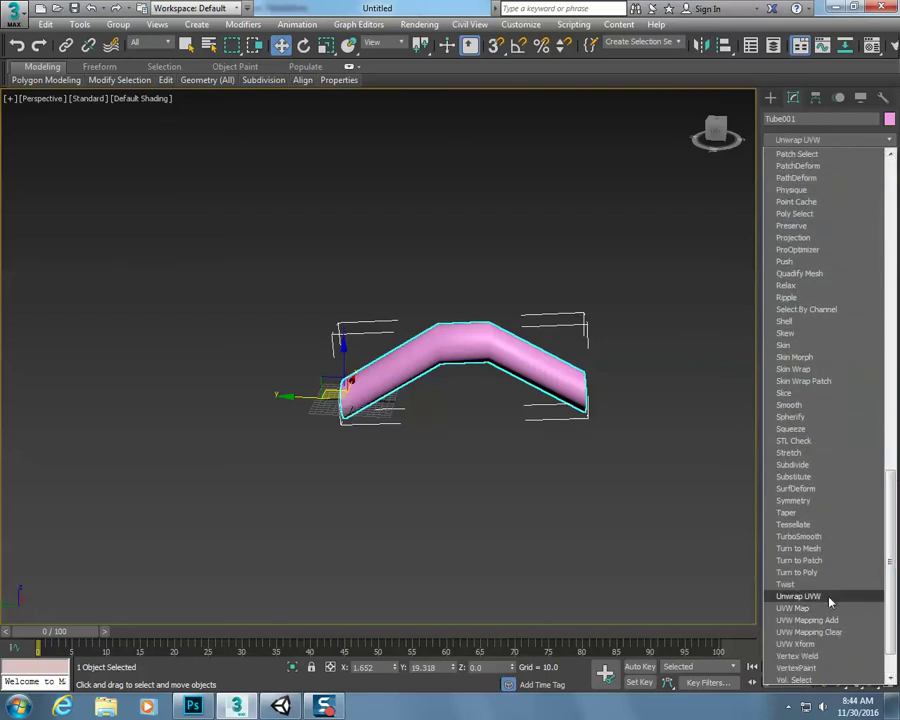
pyautogui.click(829, 597)
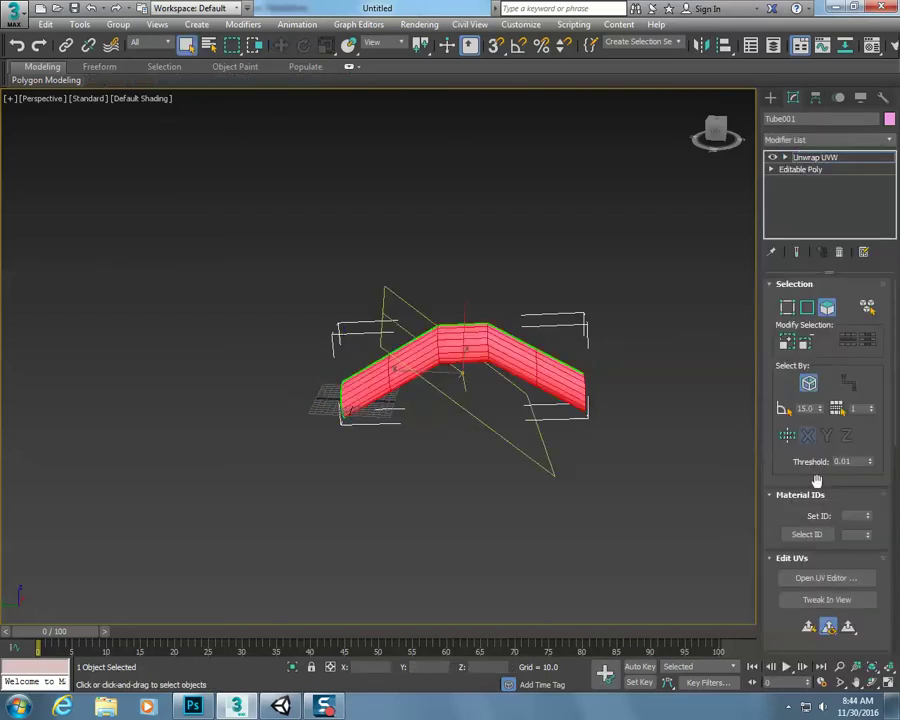
pyautogui.moveTo(770, 539); pyautogui.dragTo(790, 381)
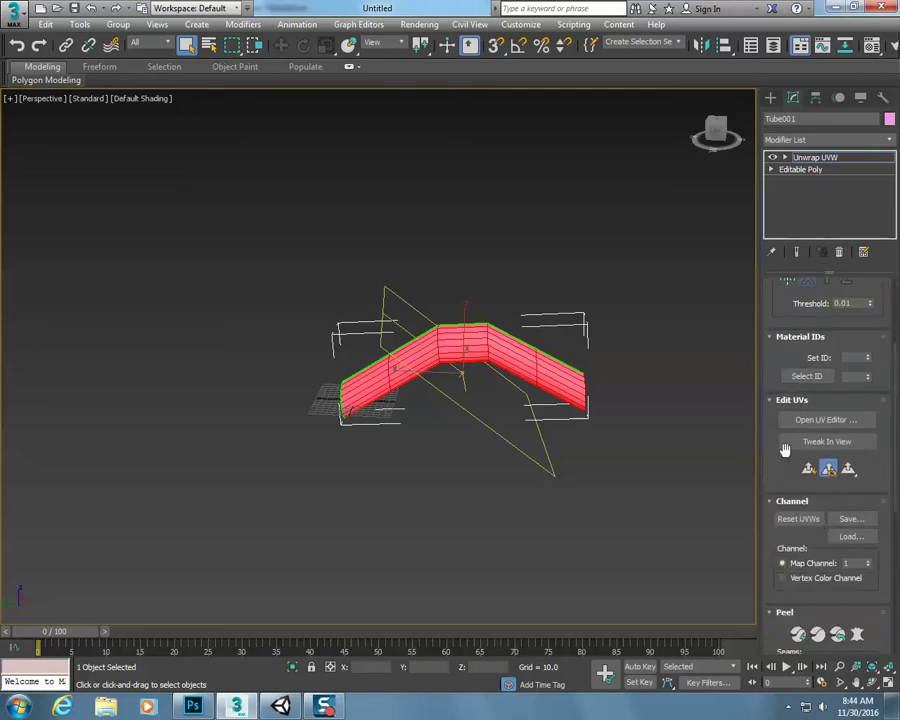
# In the UV editor, apply Flatten Mapping with default settings and deselect all clusters
pyautogui.click(805, 424)
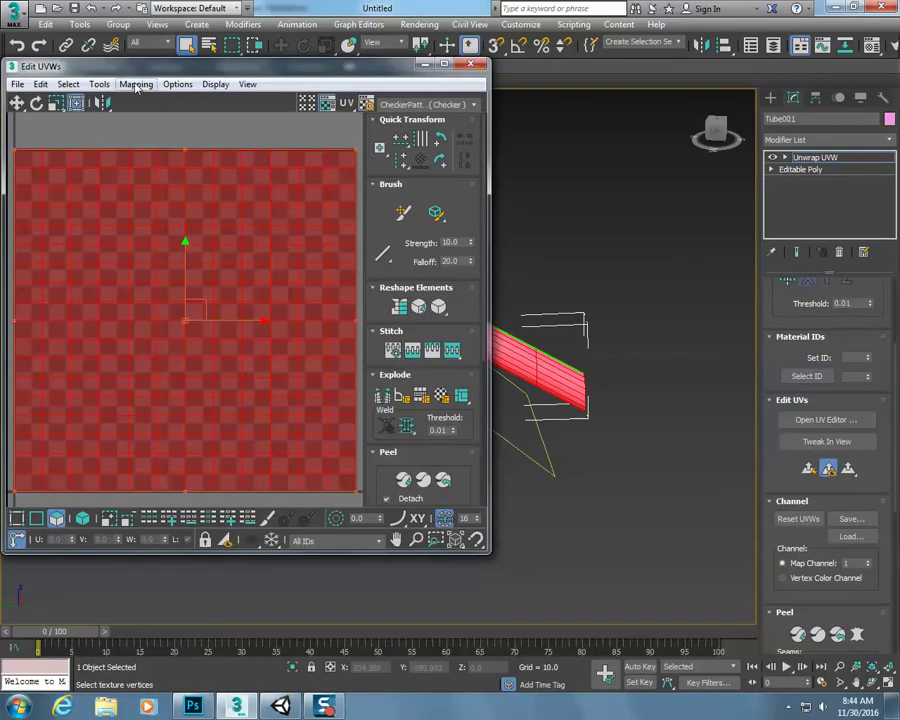
pyautogui.click(136, 84)
pyautogui.click(132, 102)
pyautogui.click(190, 97)
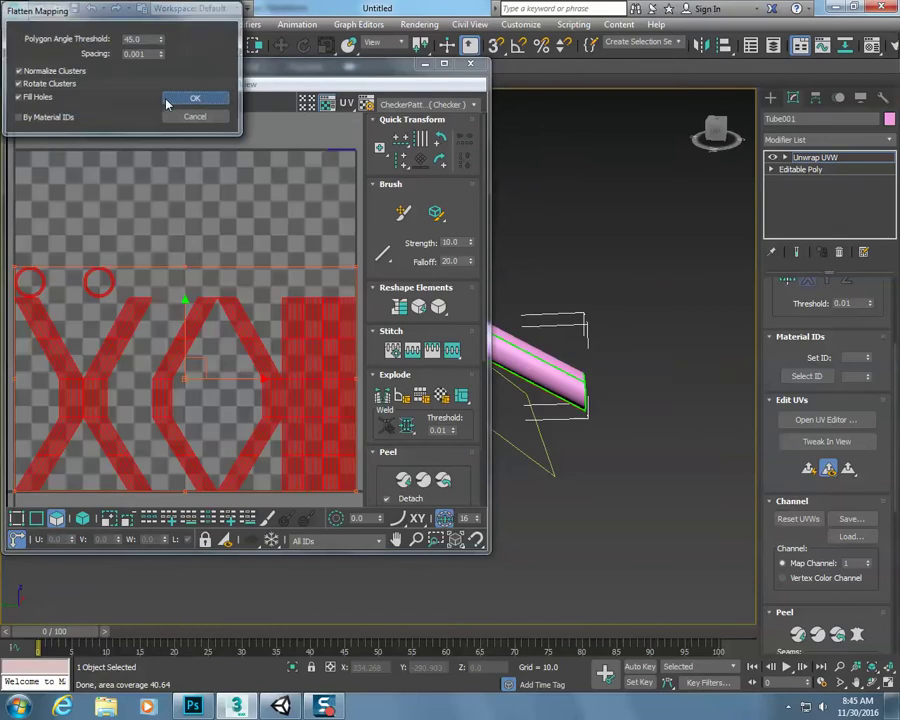
pyautogui.click(222, 231)
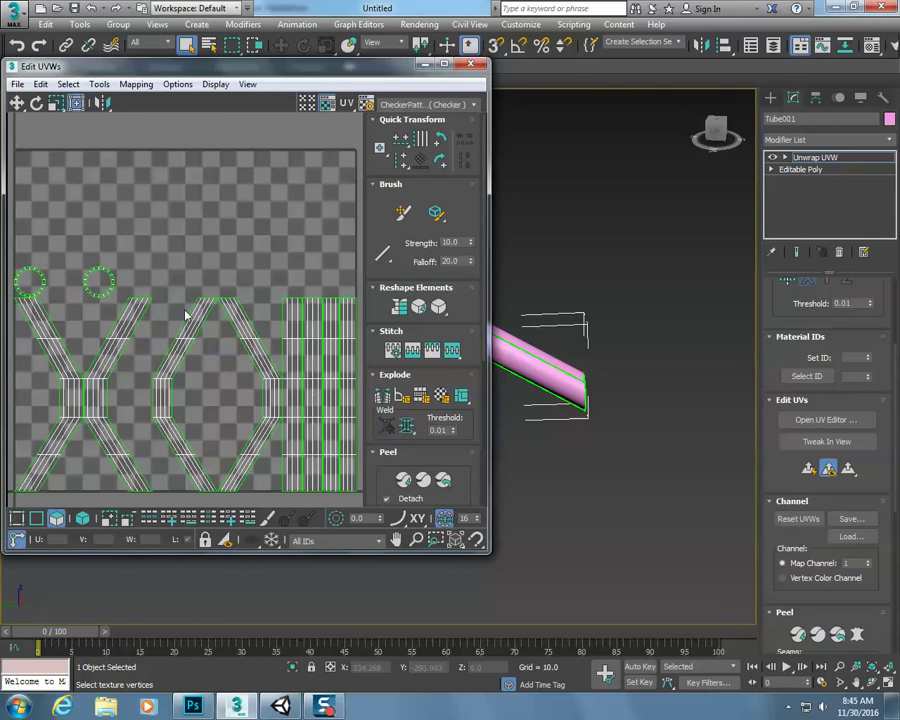
pyautogui.moveTo(95, 69); pyautogui.dragTo(137, 68)
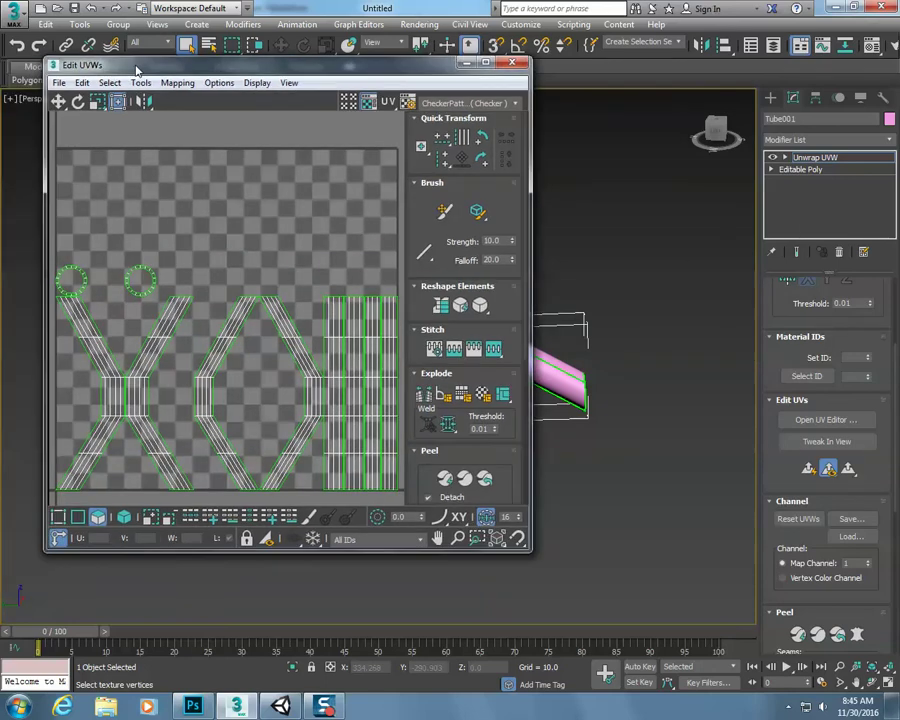
pyautogui.click(141, 83)
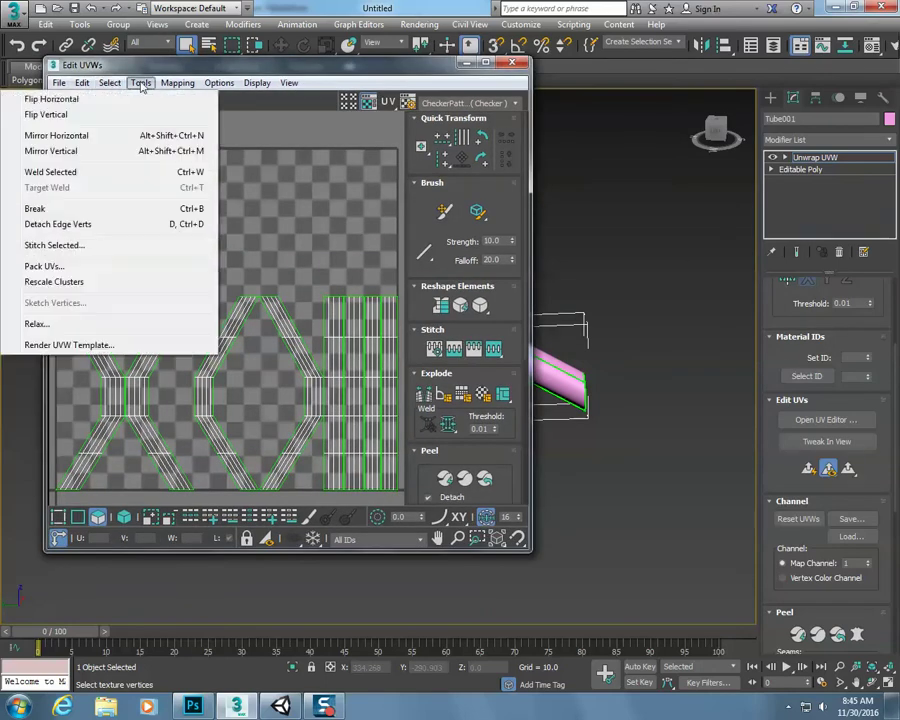
pyautogui.moveTo(164, 89)
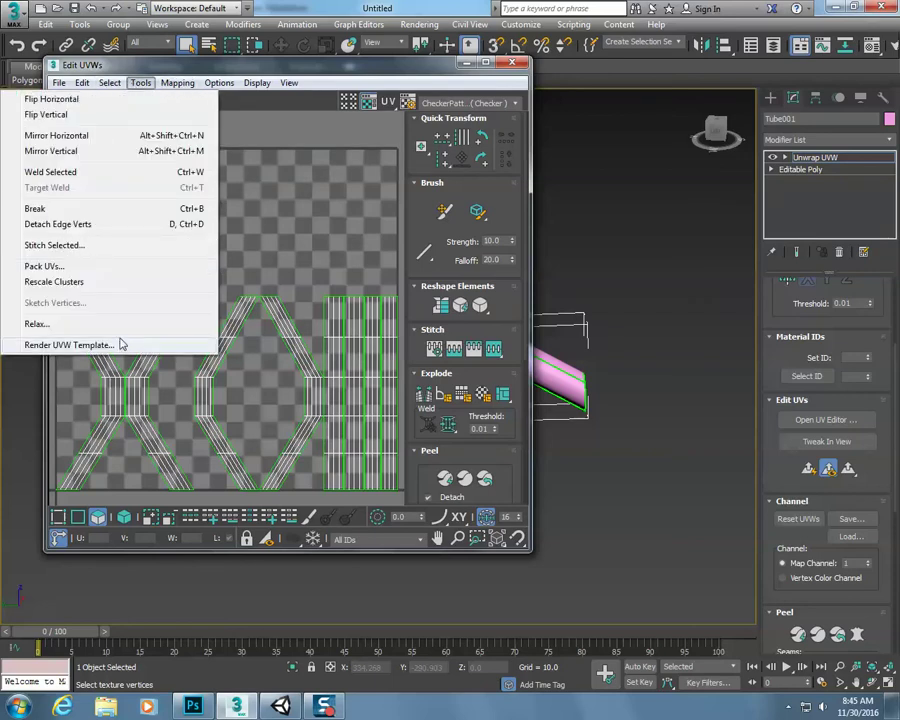
# Render the tube's UV template with the fill mode set to Solid
pyautogui.click(120, 345)
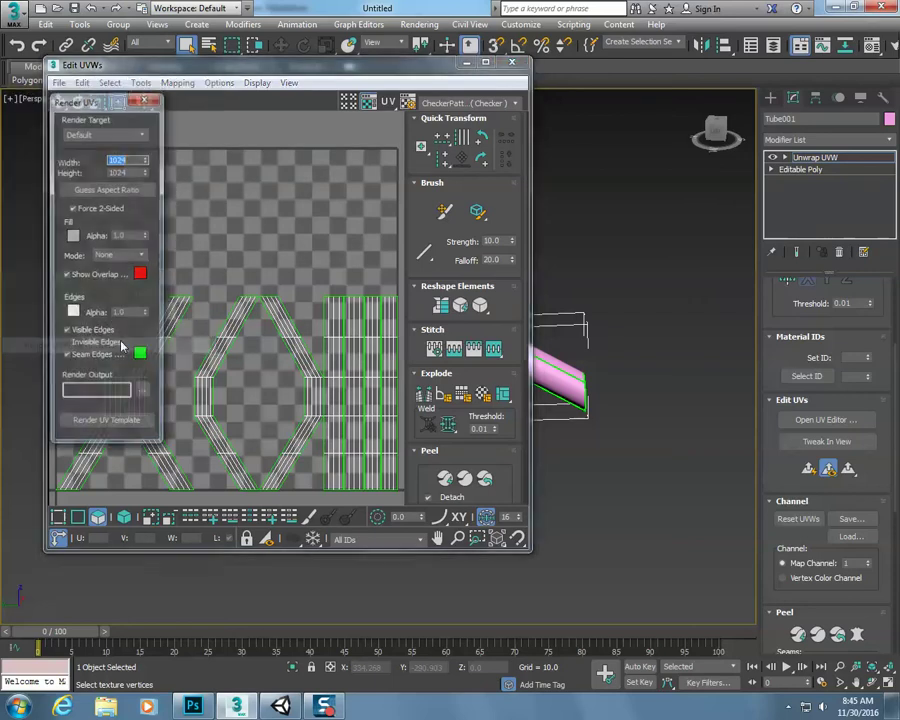
pyautogui.click(143, 257)
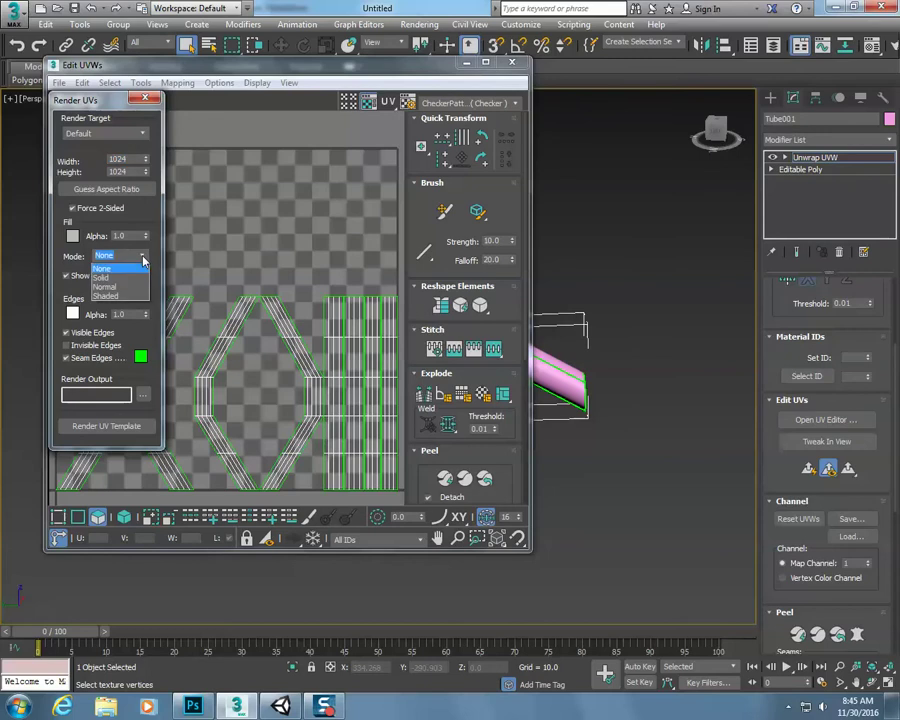
pyautogui.click(137, 287)
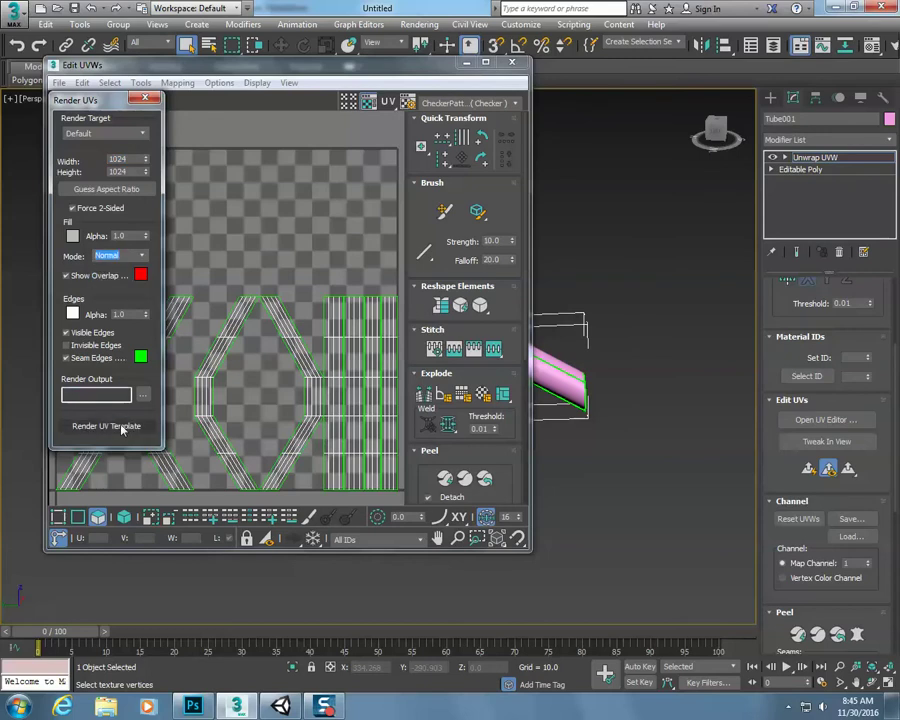
pyautogui.click(142, 258)
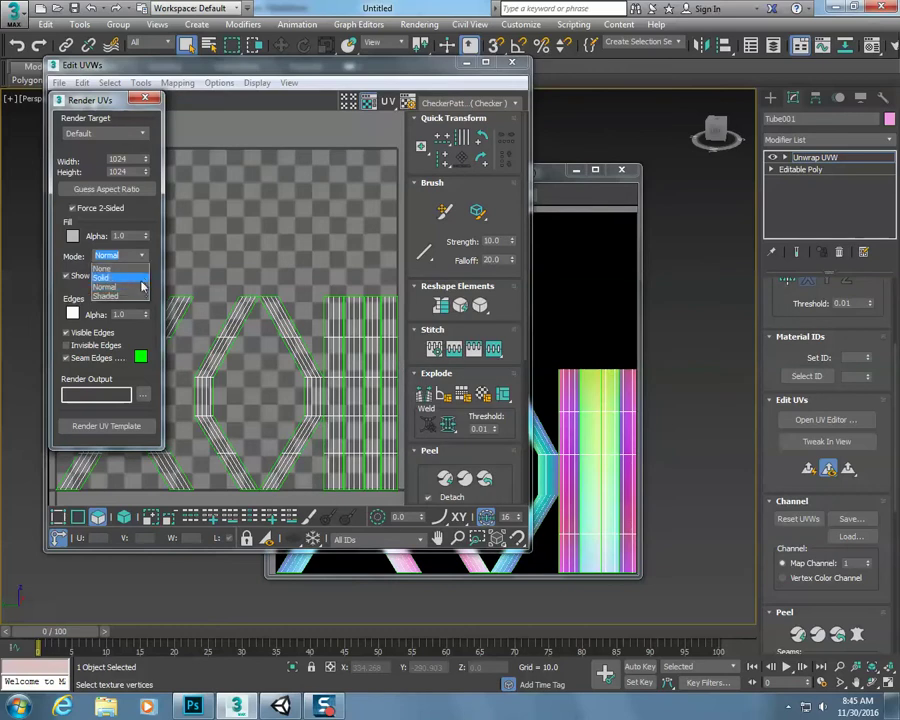
pyautogui.click(102, 277)
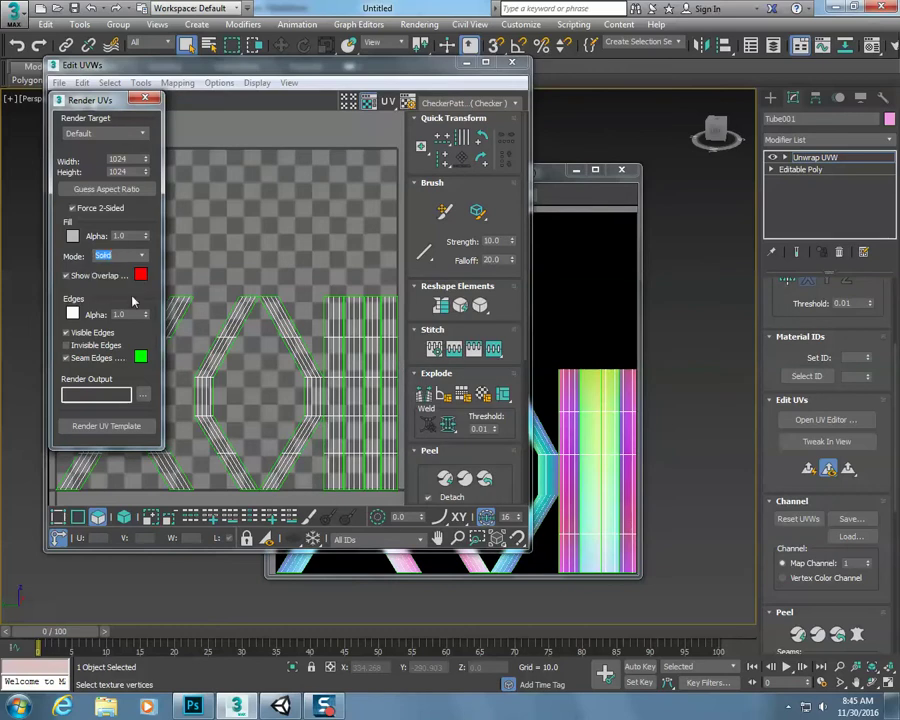
pyautogui.click(128, 426)
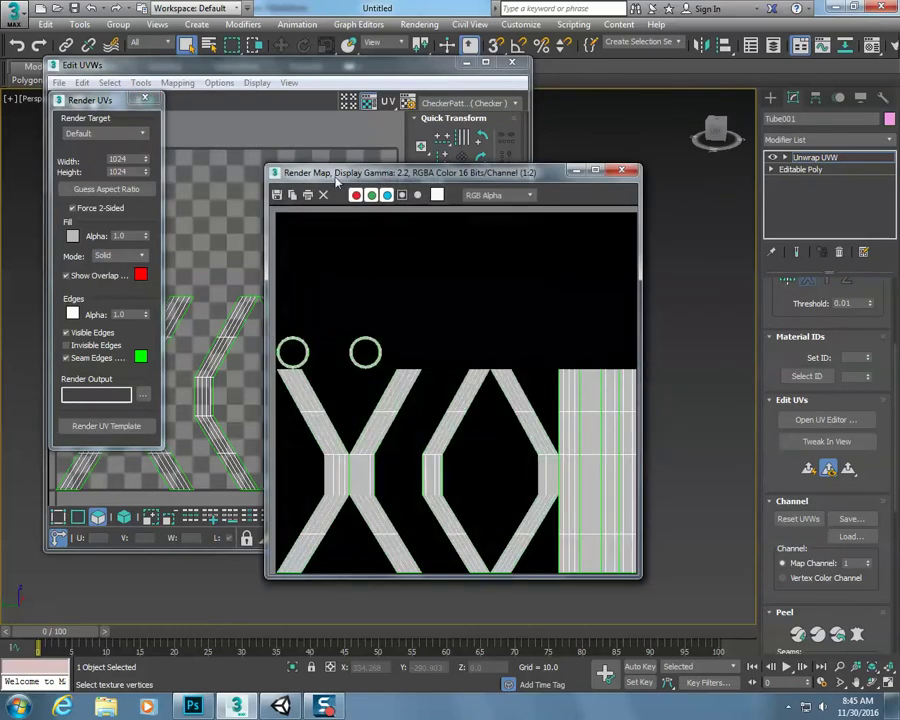
# Save the rendered UV template as the JPEG file tunnel
pyautogui.click(278, 195)
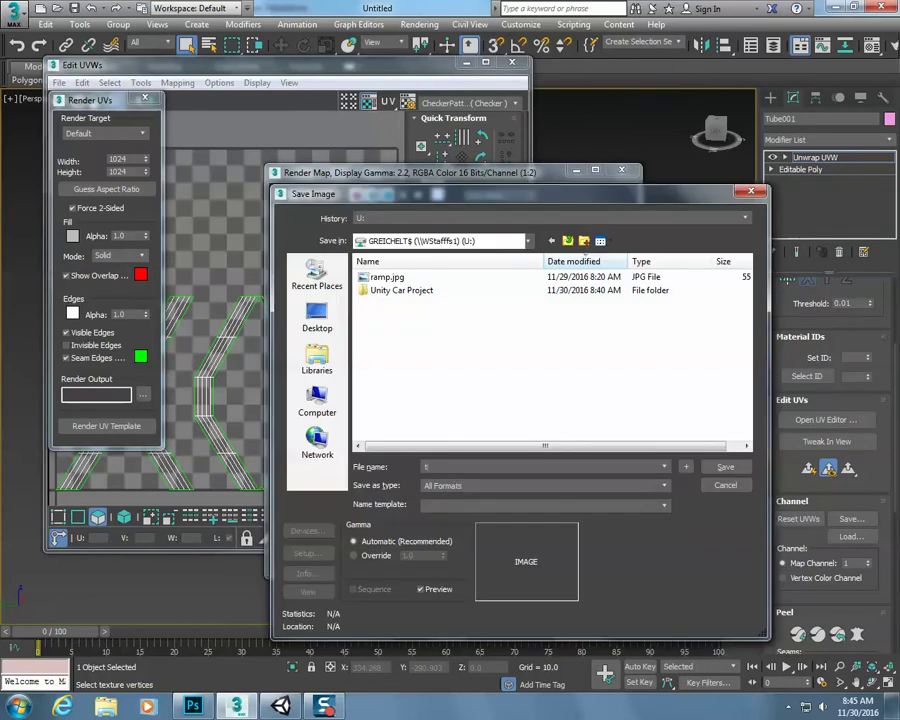
pyautogui.click(455, 485)
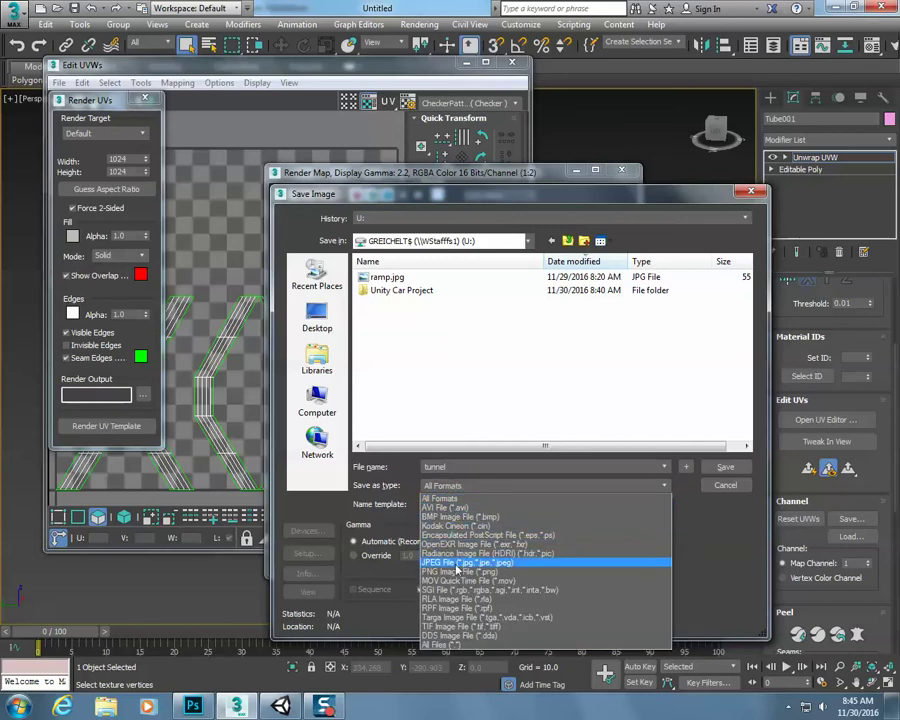
pyautogui.click(458, 563)
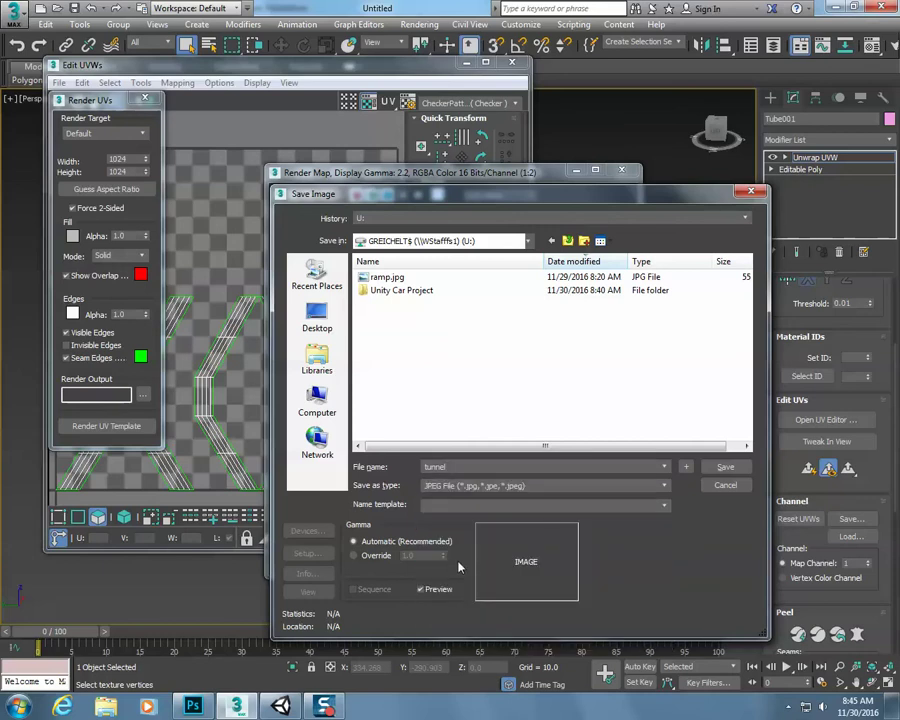
pyautogui.click(725, 467)
pyautogui.click(477, 491)
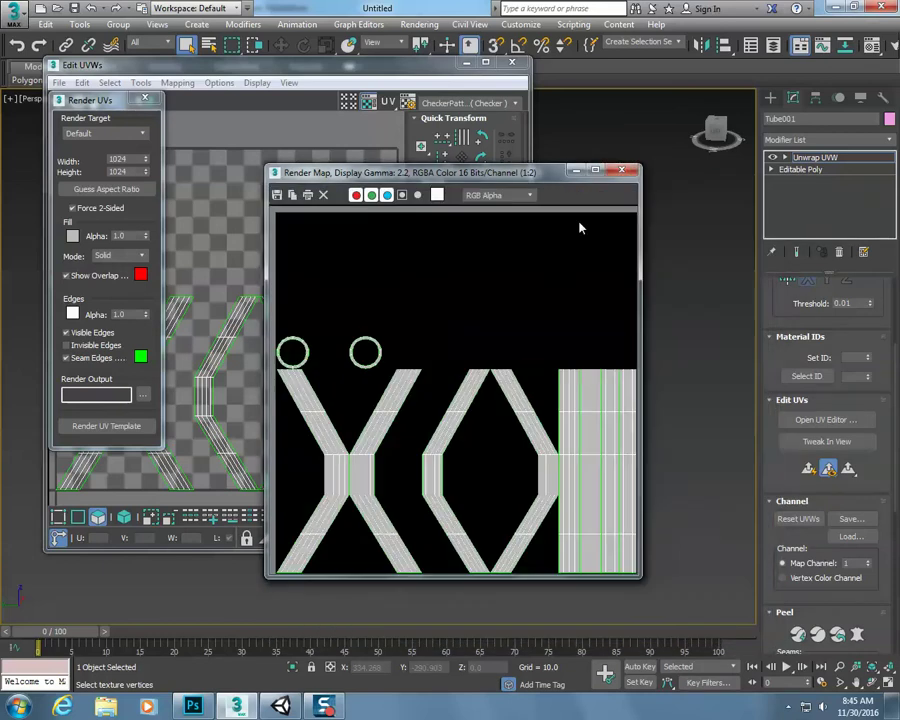
pyautogui.click(145, 98)
# Close the Render UVs settings, the UV editor and the rendered map window
pyautogui.click(145, 98)
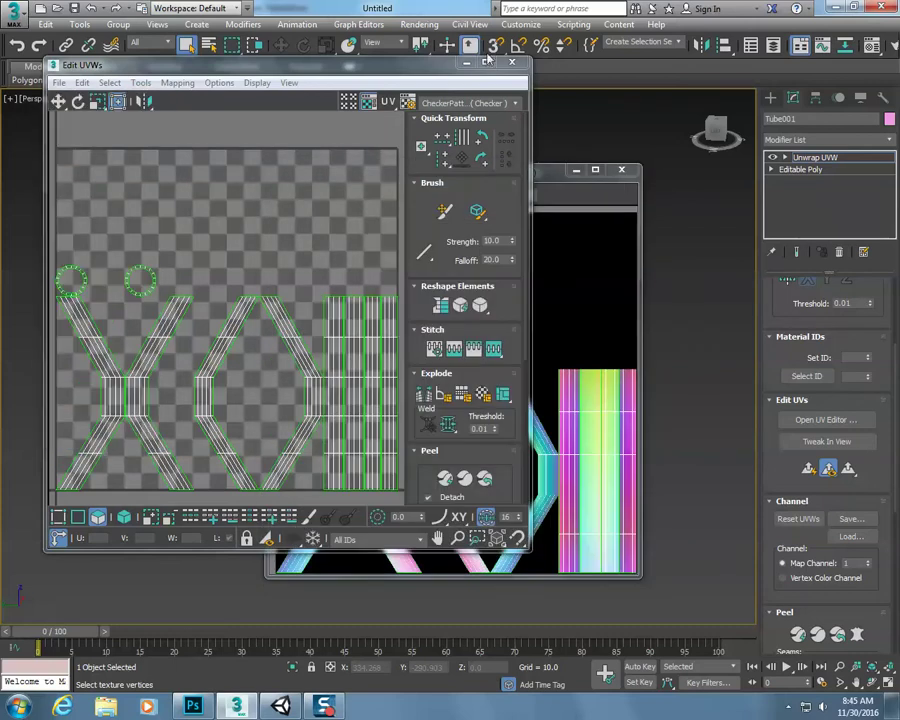
pyautogui.click(512, 62)
pyautogui.click(621, 169)
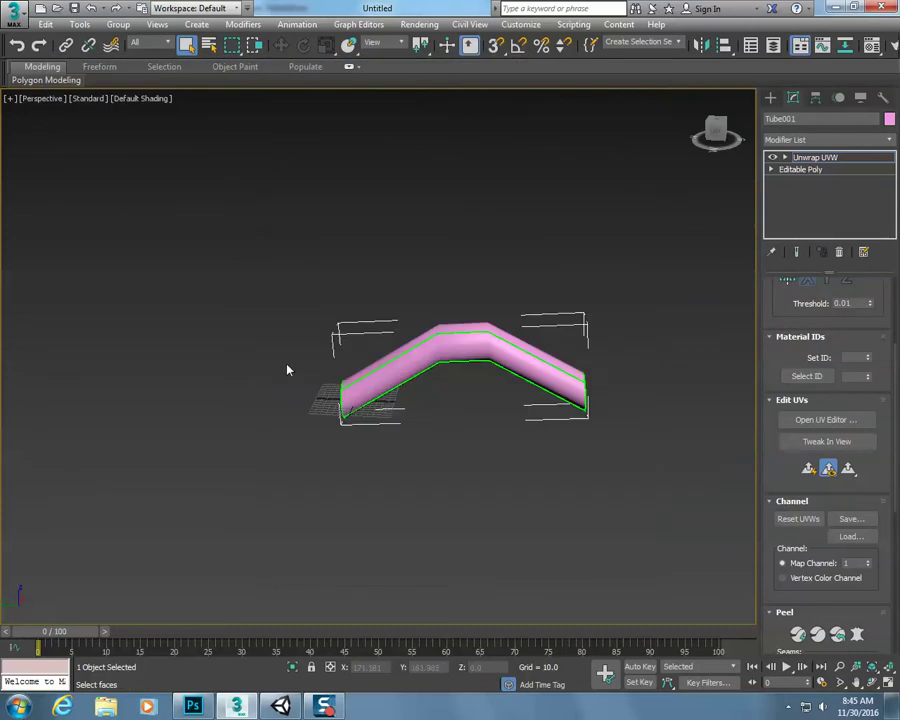
# Give the tube a material with U: drive tunnel.jpg as diffuse bitmap, shown in viewport
pyautogui.press('m')
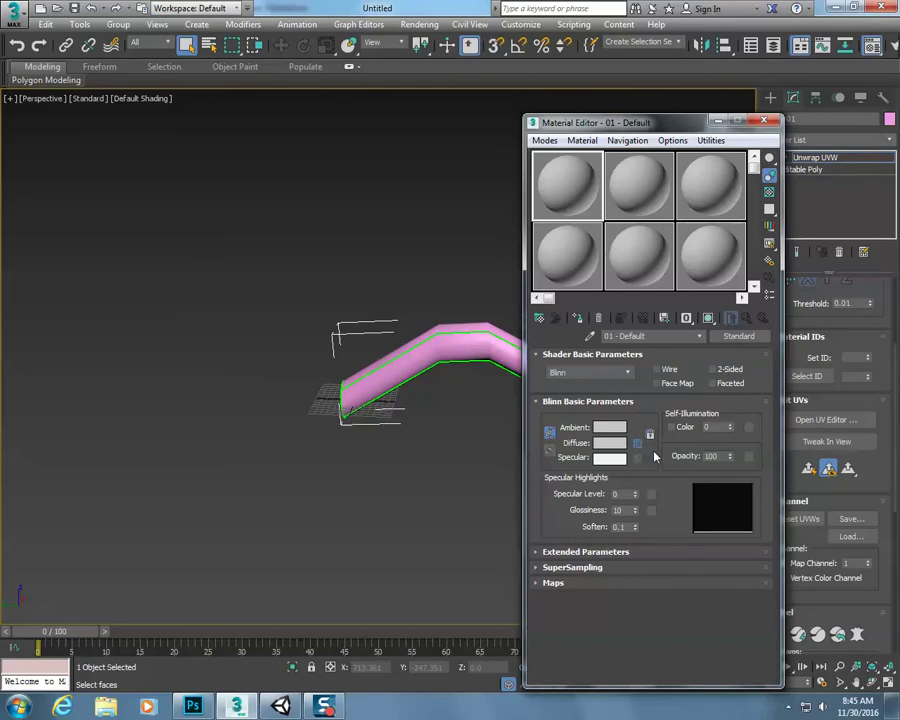
pyautogui.click(637, 446)
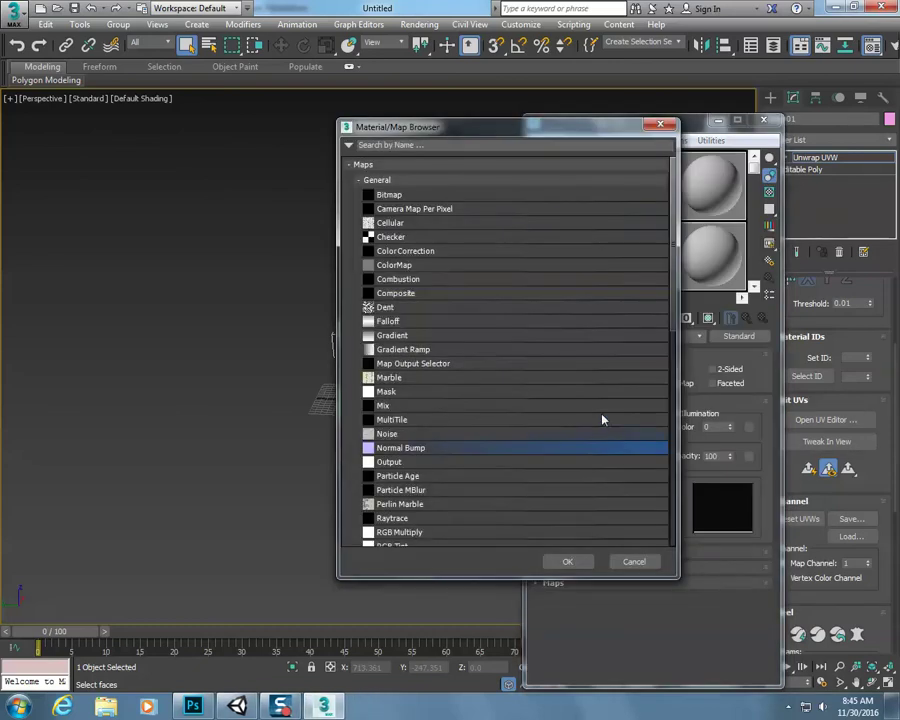
pyautogui.doubleClick(406, 194)
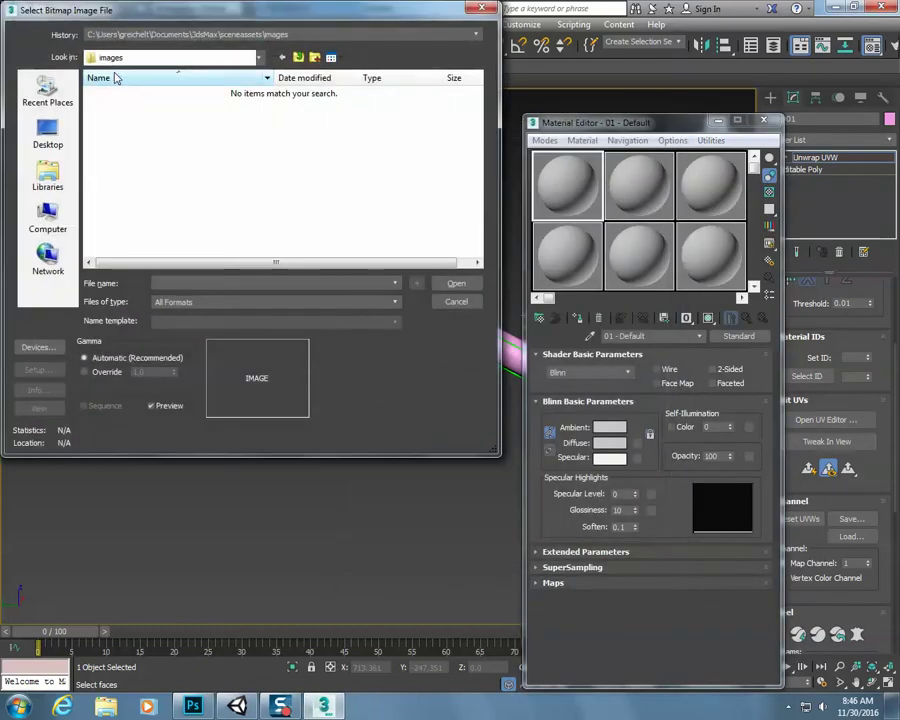
pyautogui.click(259, 58)
pyautogui.click(221, 206)
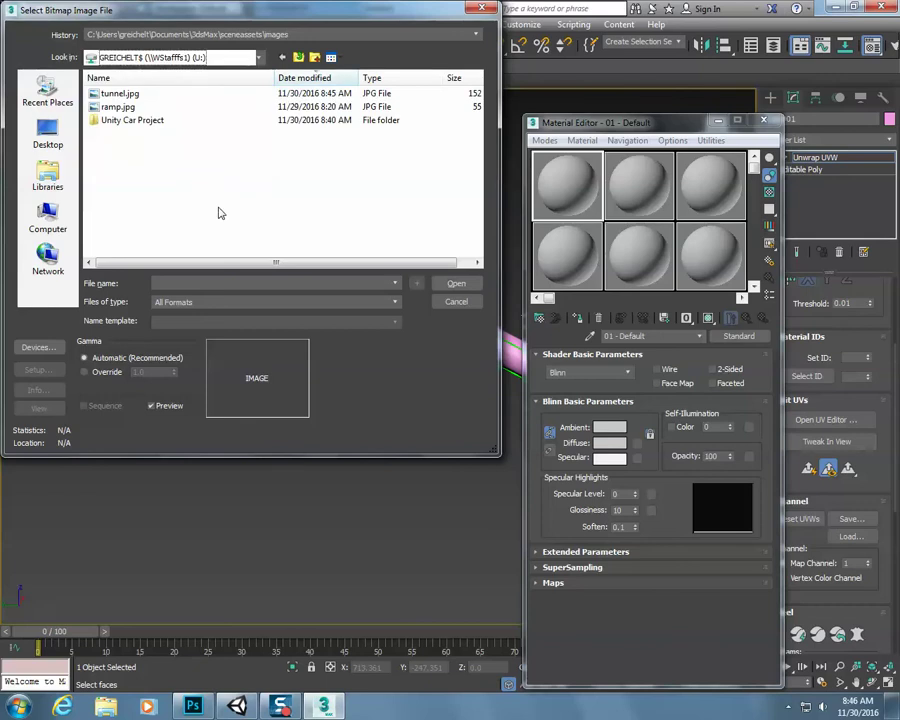
pyautogui.doubleClick(140, 93)
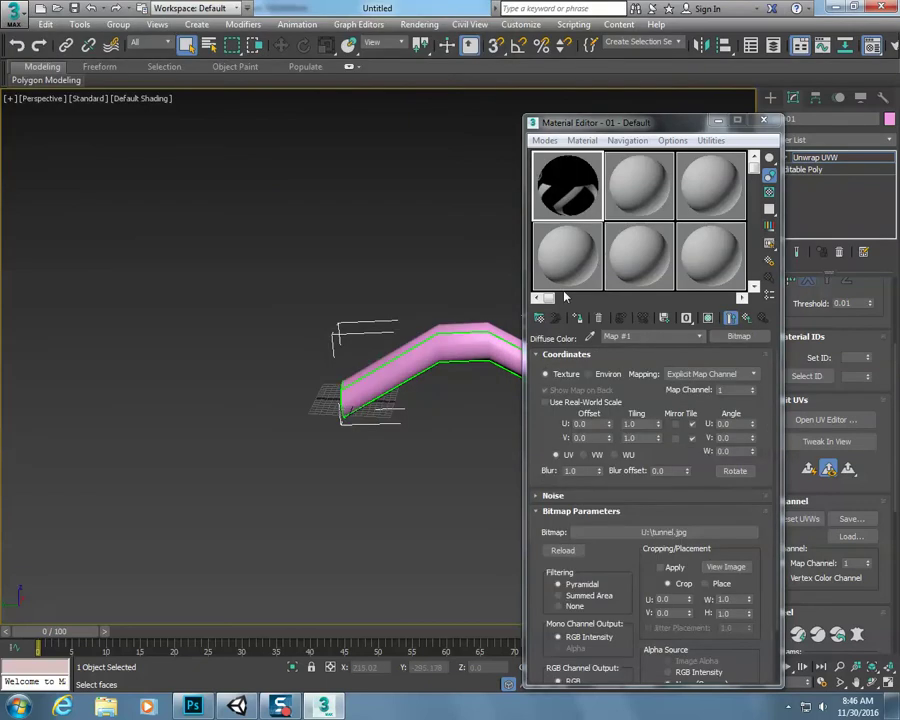
pyautogui.moveTo(557, 222); pyautogui.dragTo(468, 344)
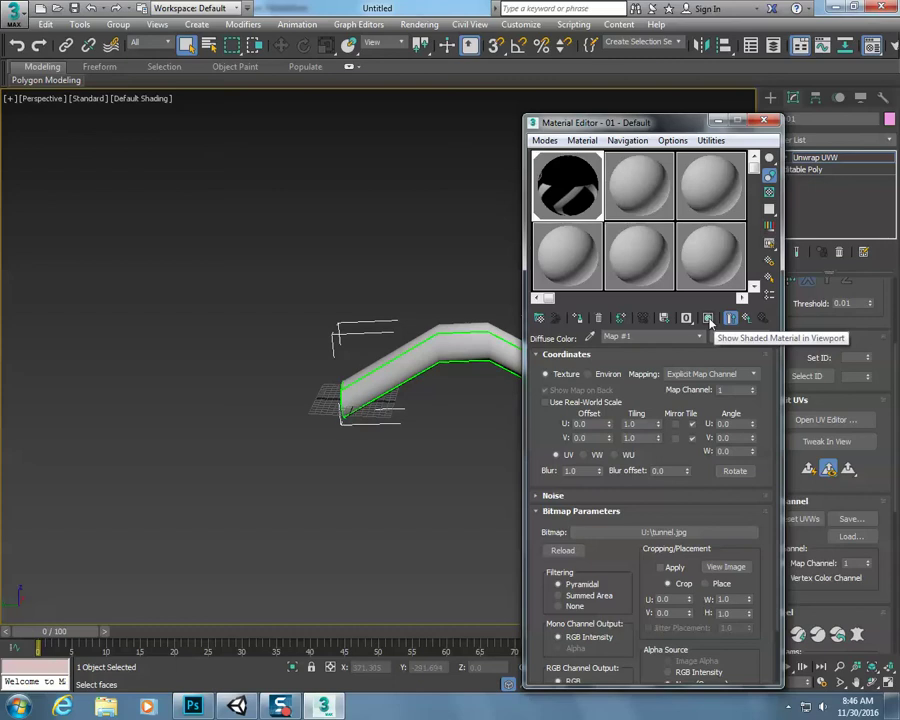
pyautogui.click(710, 318)
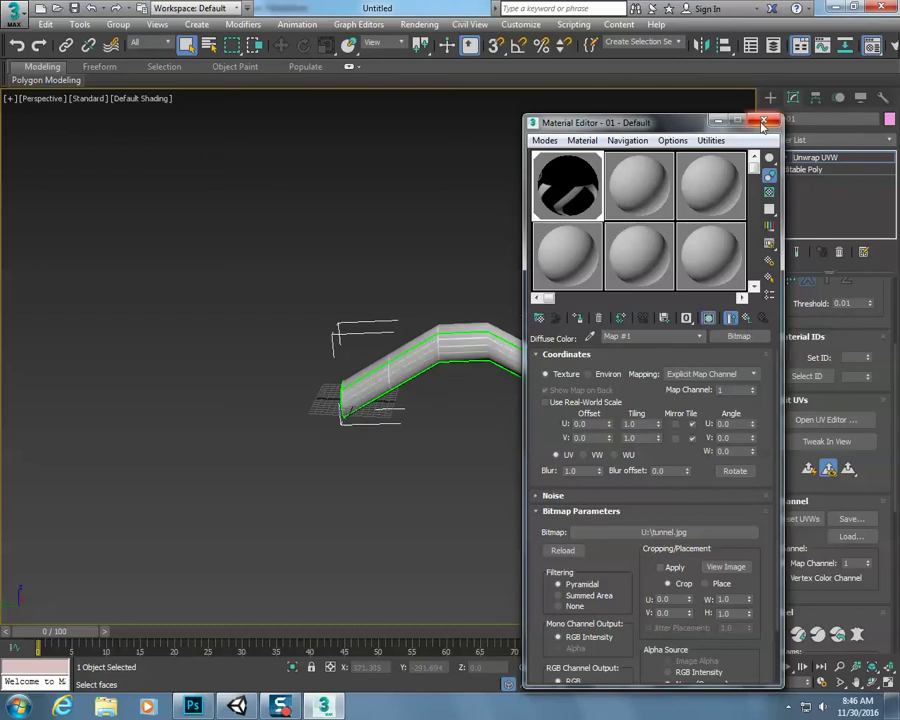
# Close the Material Editor and open tunnel.jpg from the U: drive in Photoshop
pyautogui.press('m')
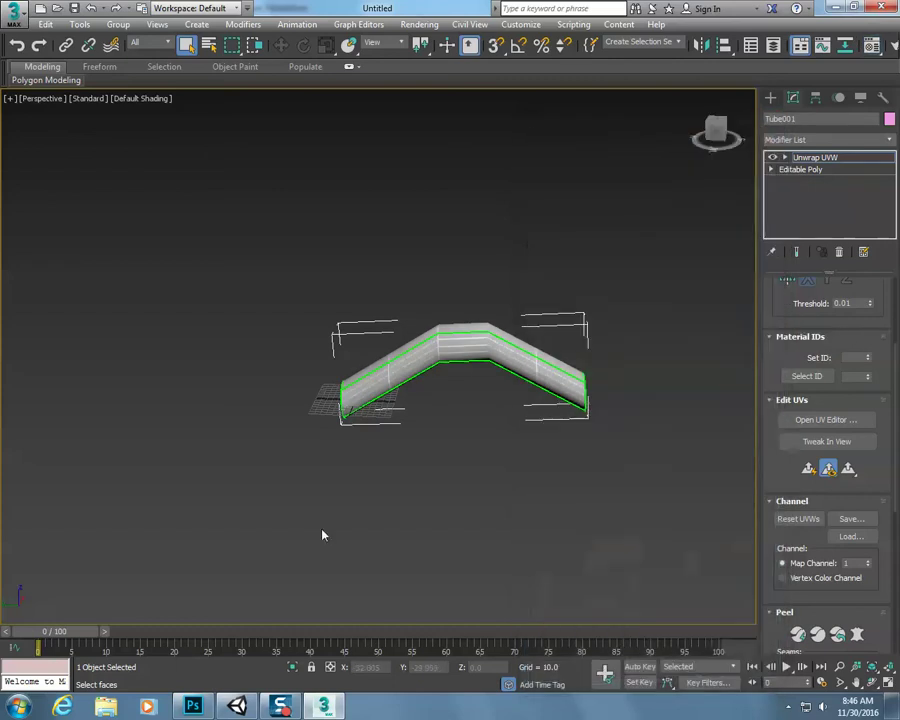
pyautogui.click(195, 704)
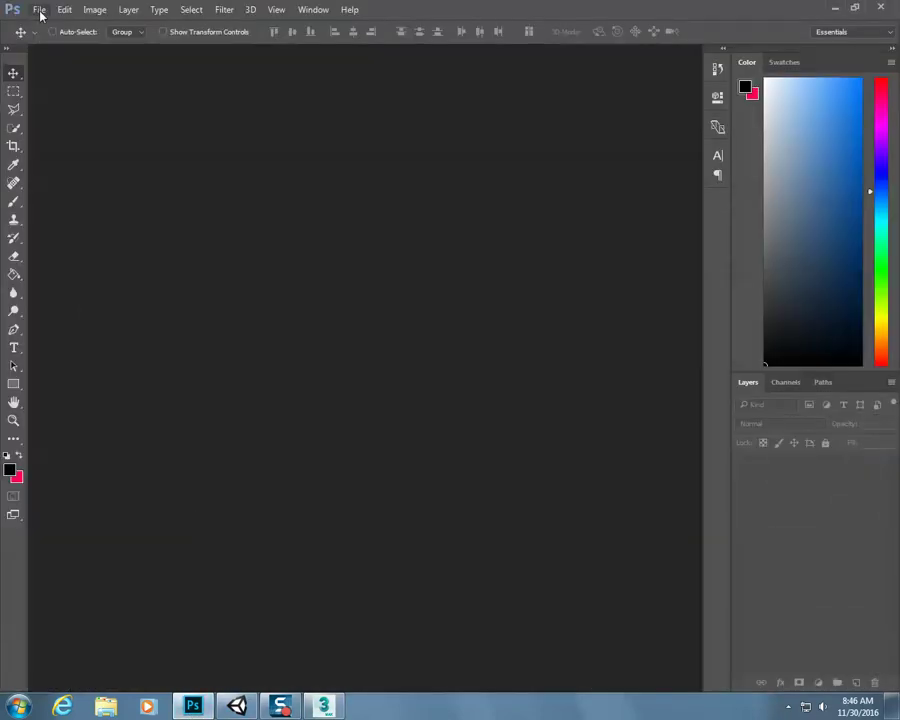
pyautogui.click(41, 13)
pyautogui.click(53, 39)
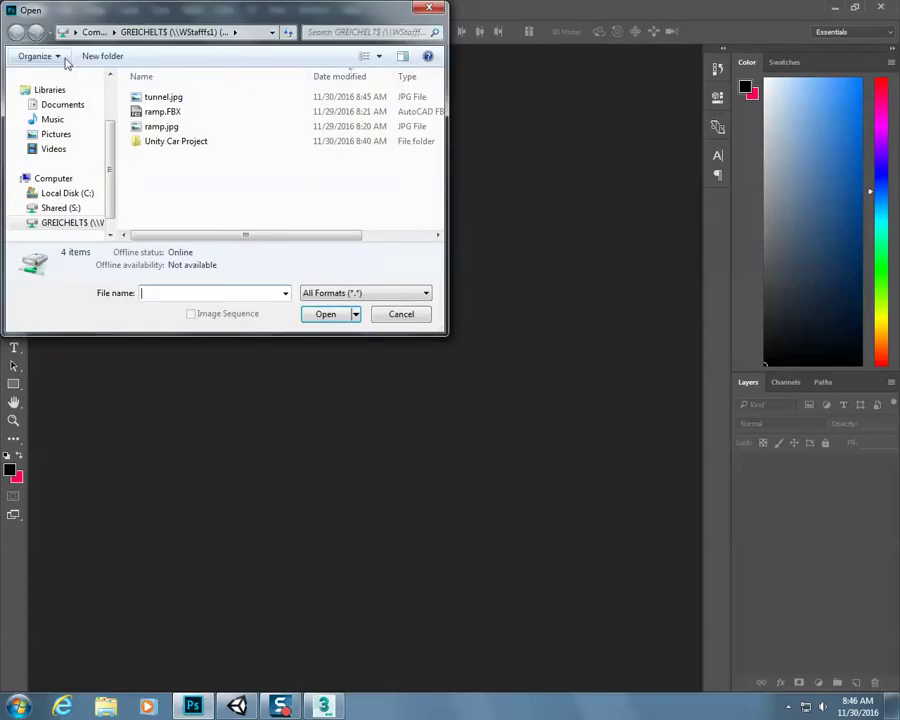
pyautogui.click(164, 98)
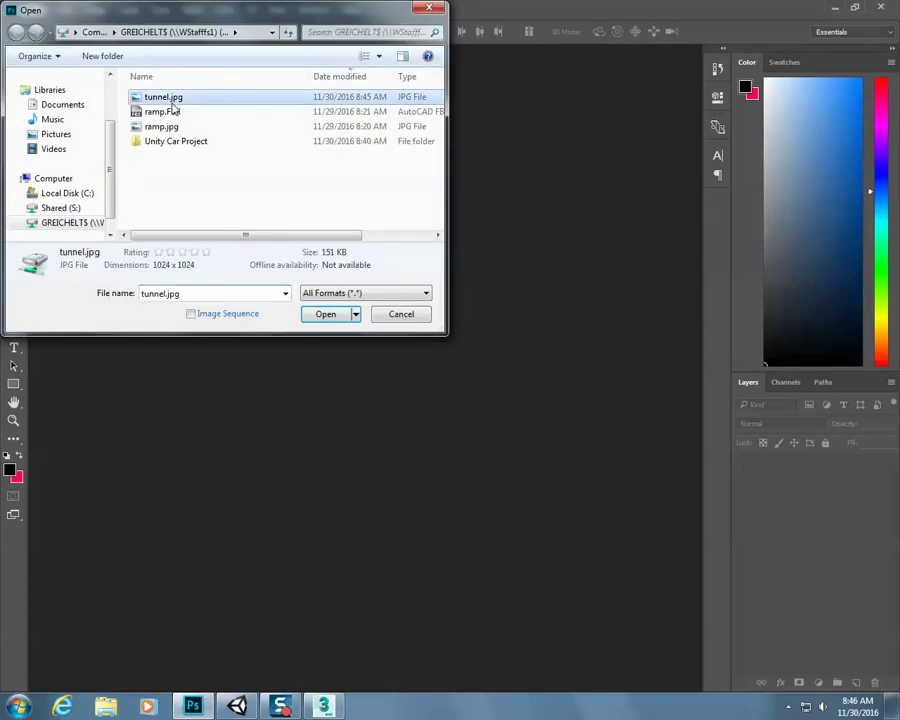
pyautogui.click(326, 314)
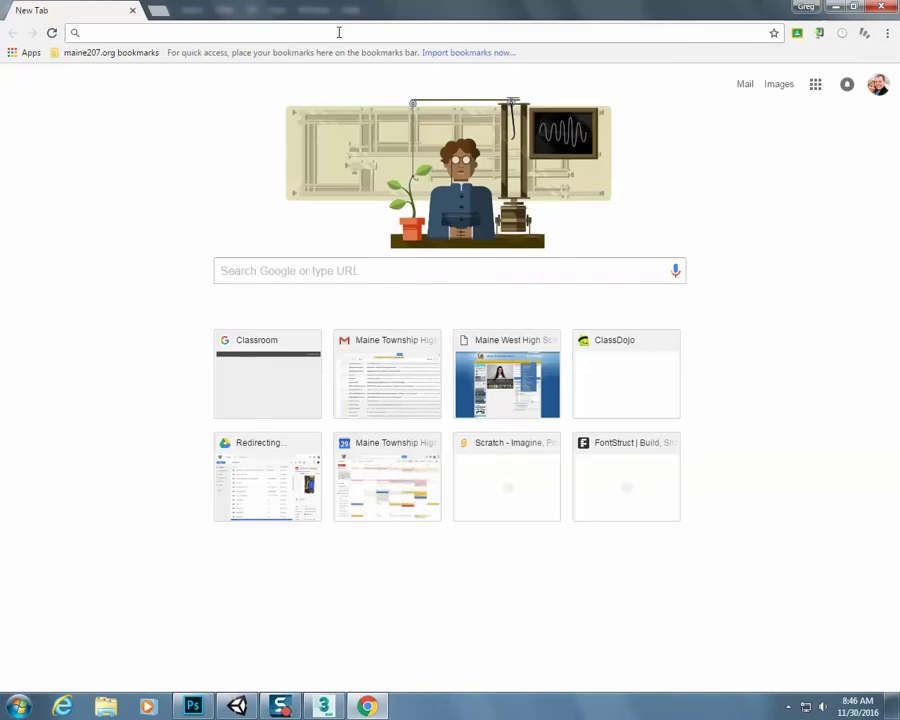
# Search Google Images for 'cement texture', correcting the misspelled query
pyautogui.write('c')
pyautogui.press('BackSpace')
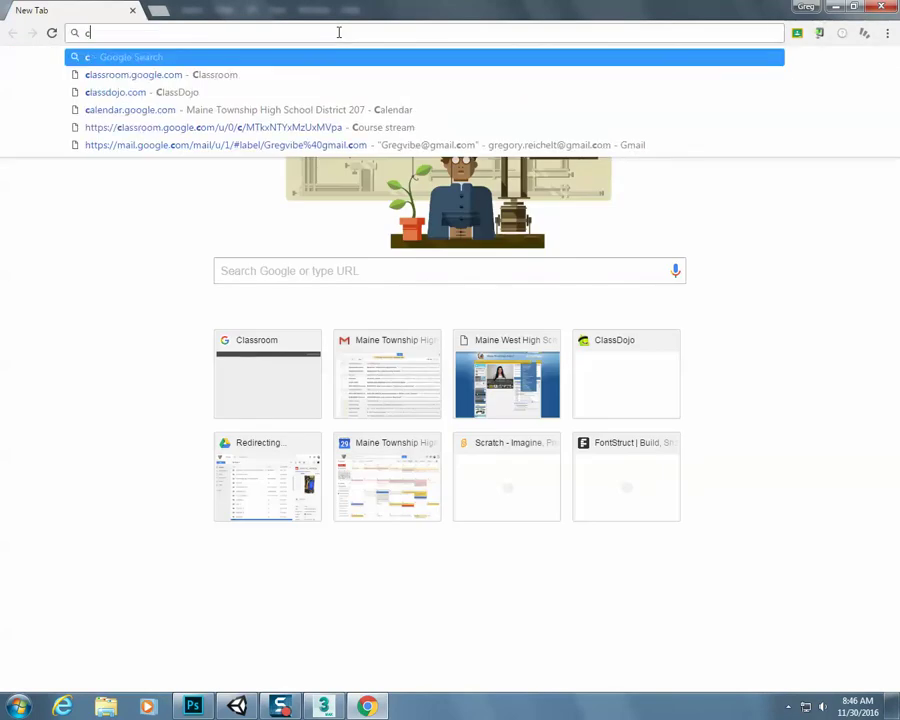
pyautogui.write('cemet')
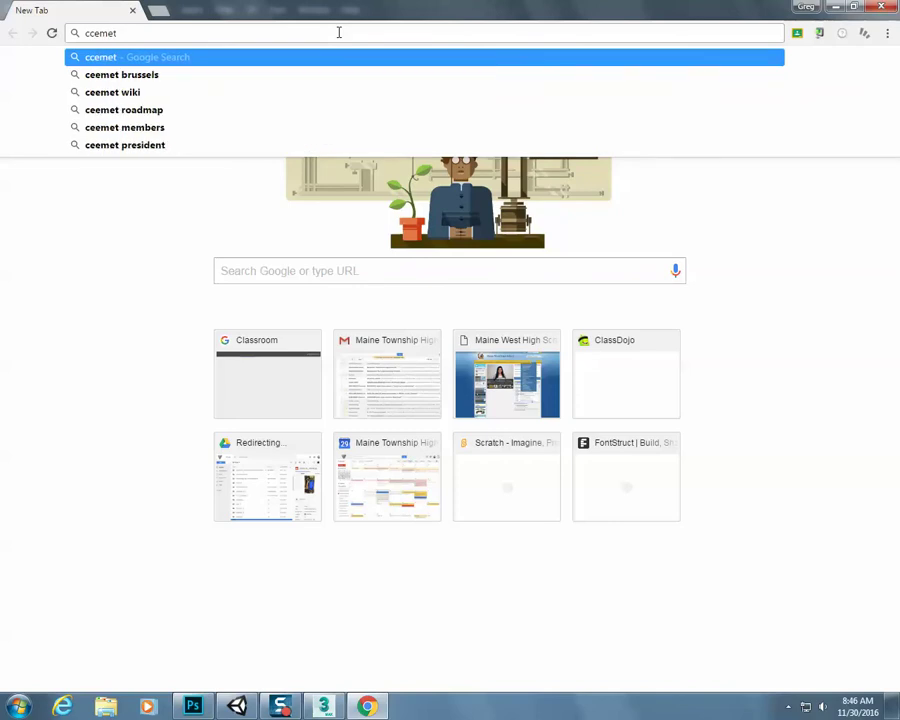
pyautogui.write(' texture')
pyautogui.press('Return')
pyautogui.click(250, 198)
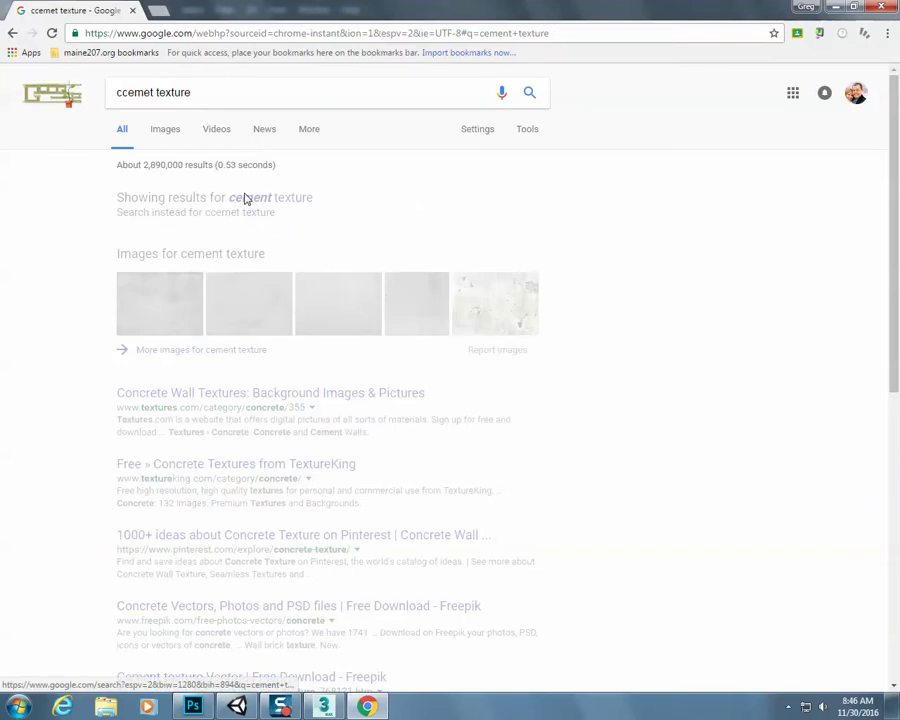
pyautogui.click(160, 135)
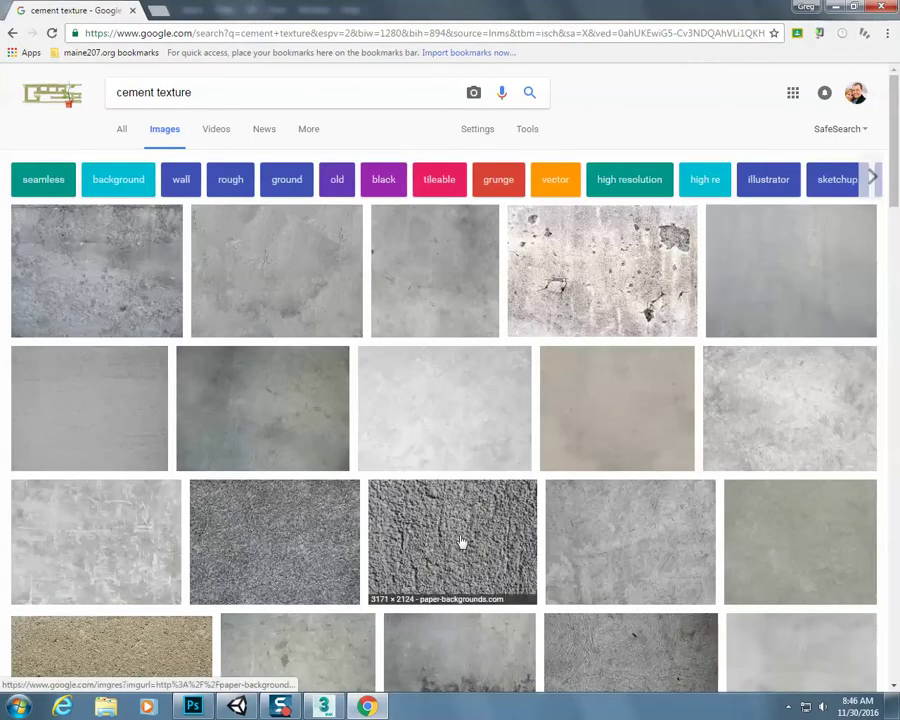
# Copy a cracked cement texture image from its preview and return to Photoshop
pyautogui.click(600, 275)
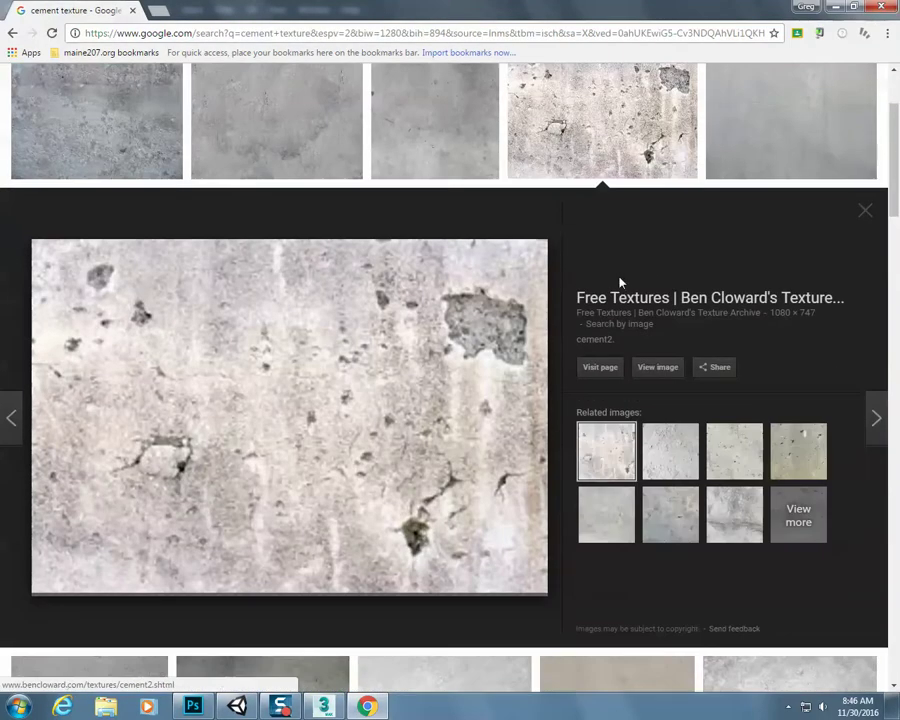
pyautogui.rightClick(347, 394)
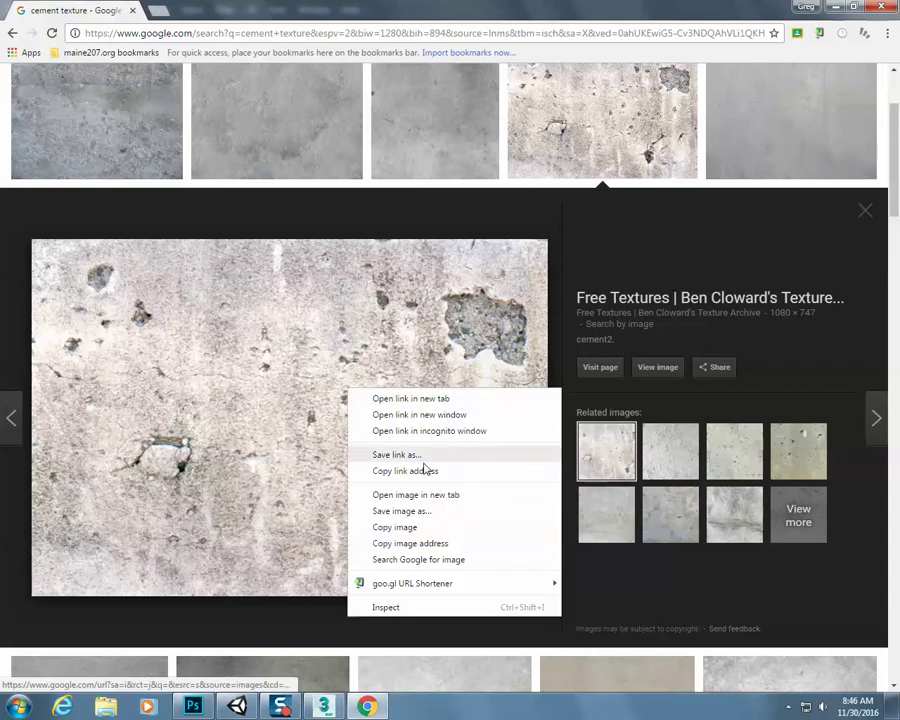
pyautogui.click(456, 530)
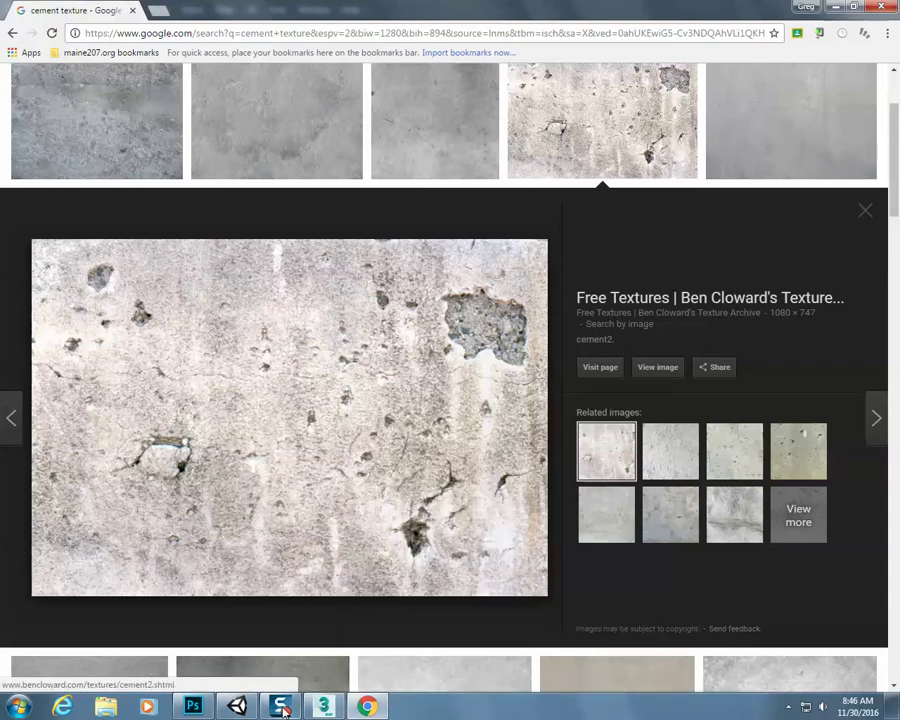
pyautogui.click(192, 707)
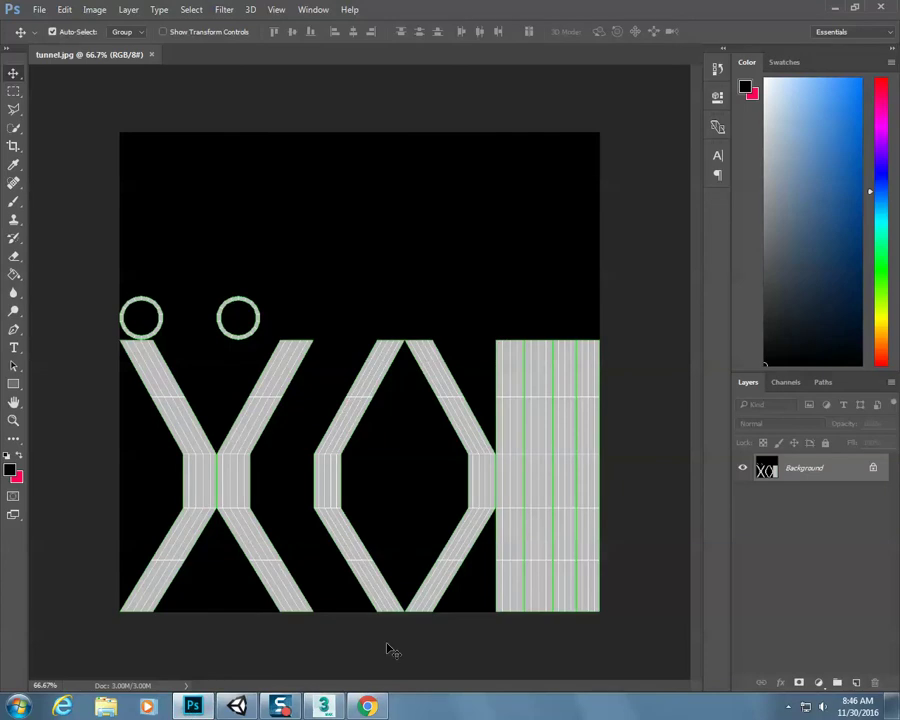
# Paste the cement texture, move it to the canvas bottom, and save over tunnel.jpg as JPEG
pyautogui.hotkey('ctrl', 'v')
pyautogui.moveTo(336, 333); pyautogui.dragTo(364, 412)
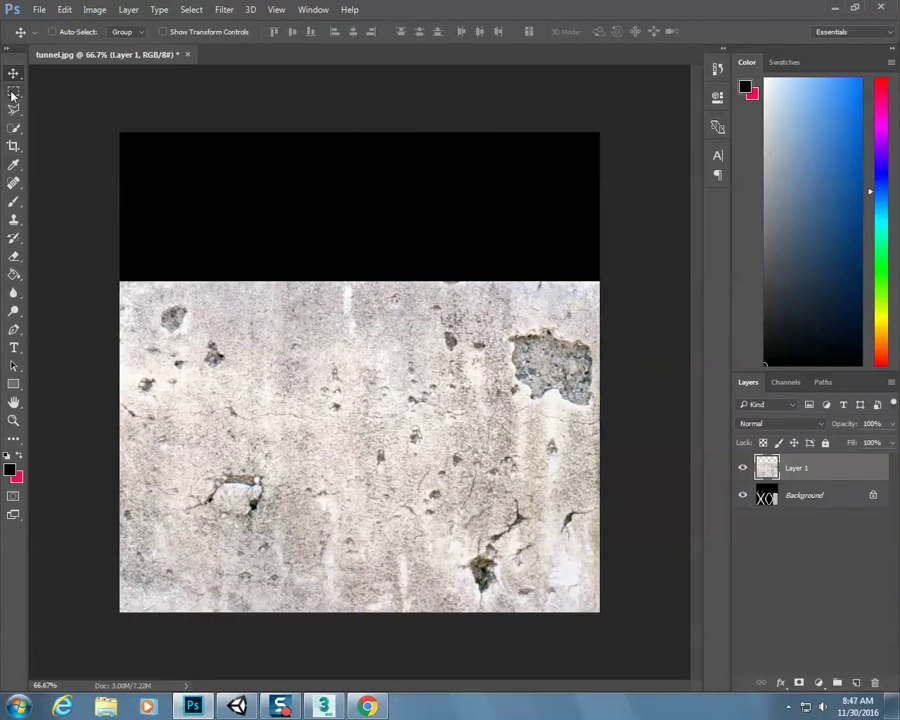
pyautogui.click(39, 10)
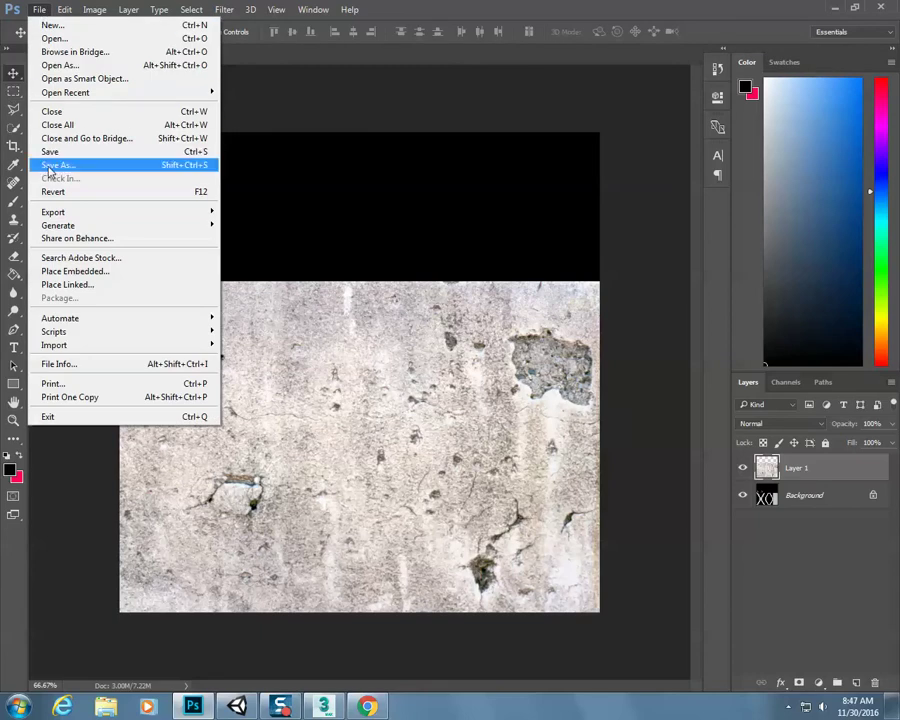
pyautogui.click(75, 154)
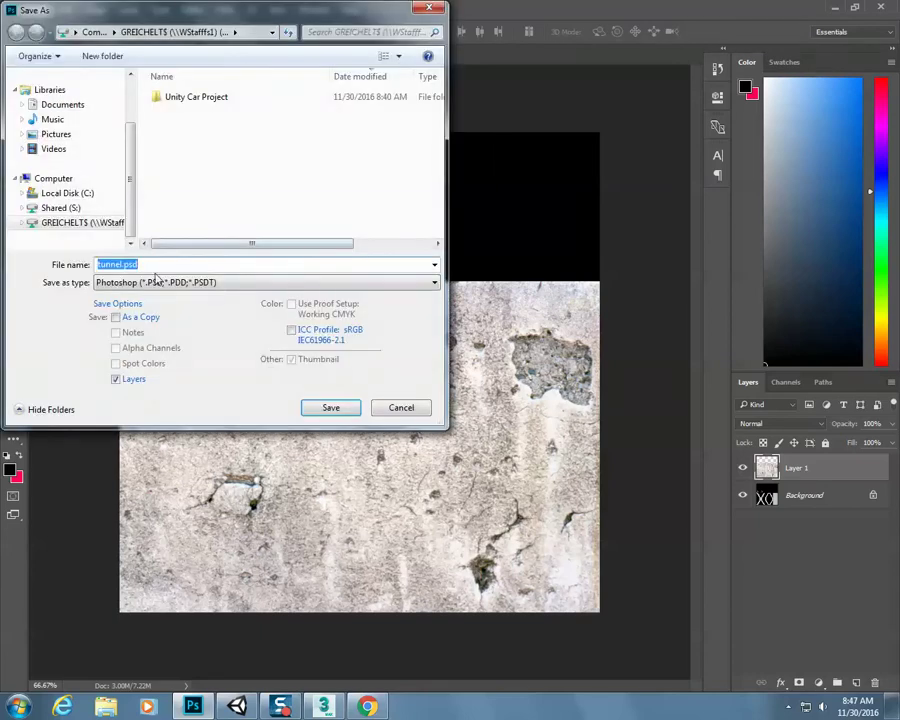
pyautogui.click(184, 283)
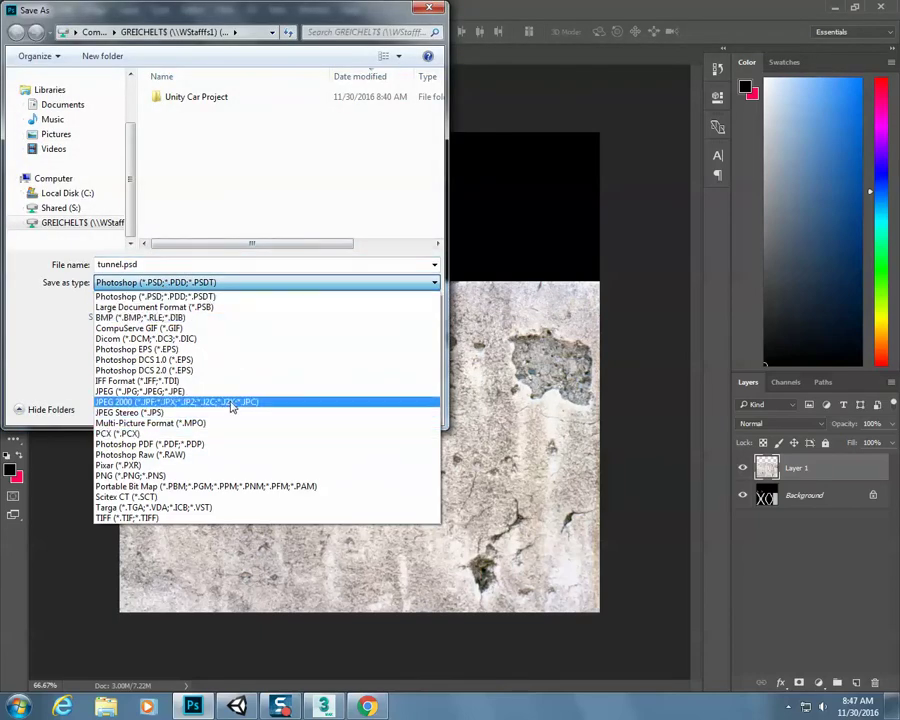
pyautogui.click(230, 391)
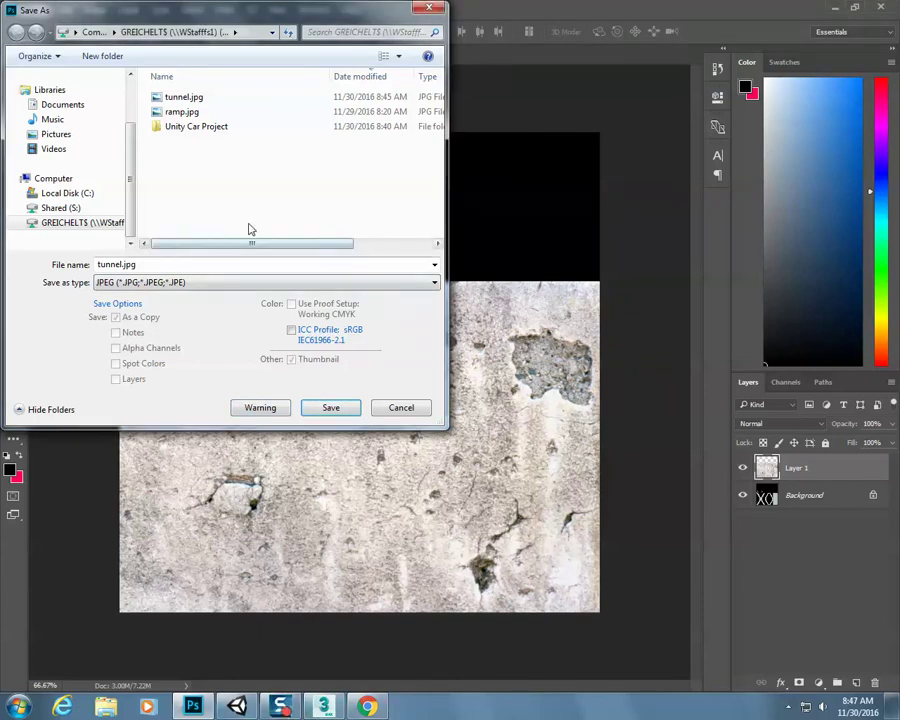
pyautogui.click(205, 99)
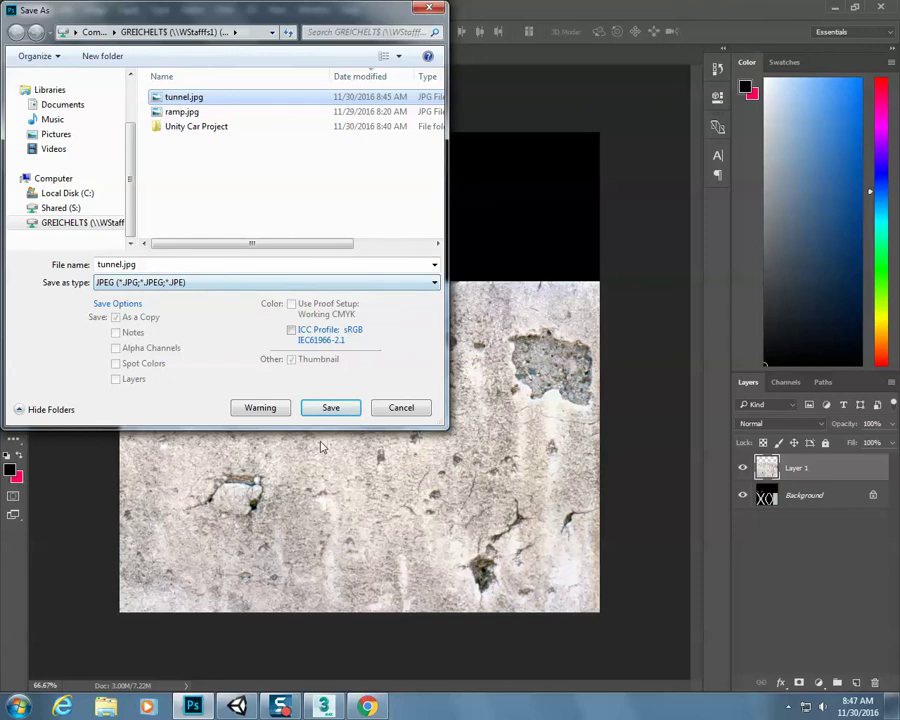
pyautogui.click(330, 407)
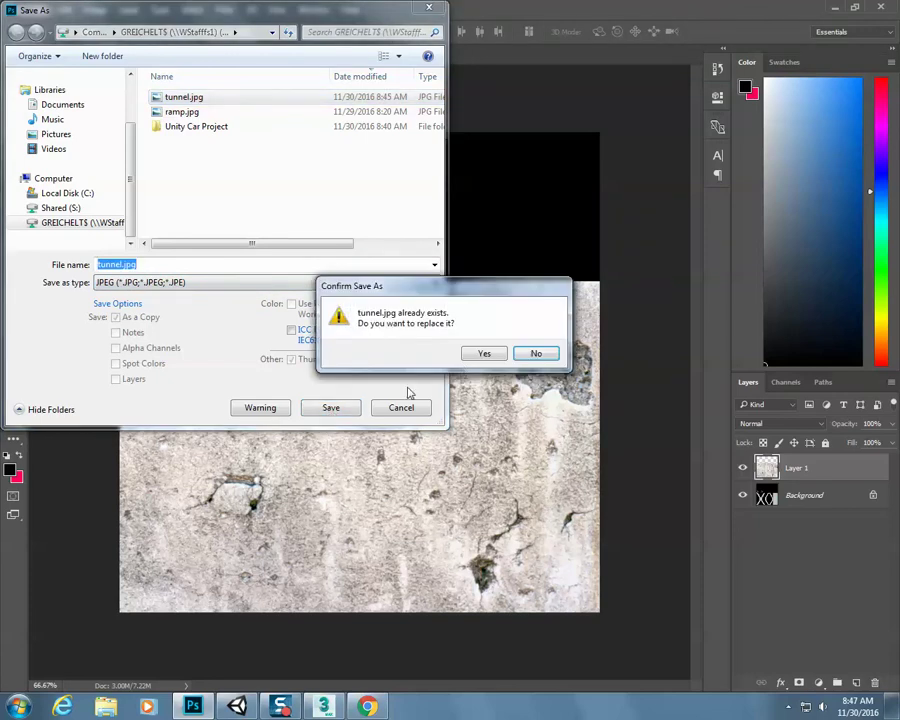
pyautogui.click(483, 354)
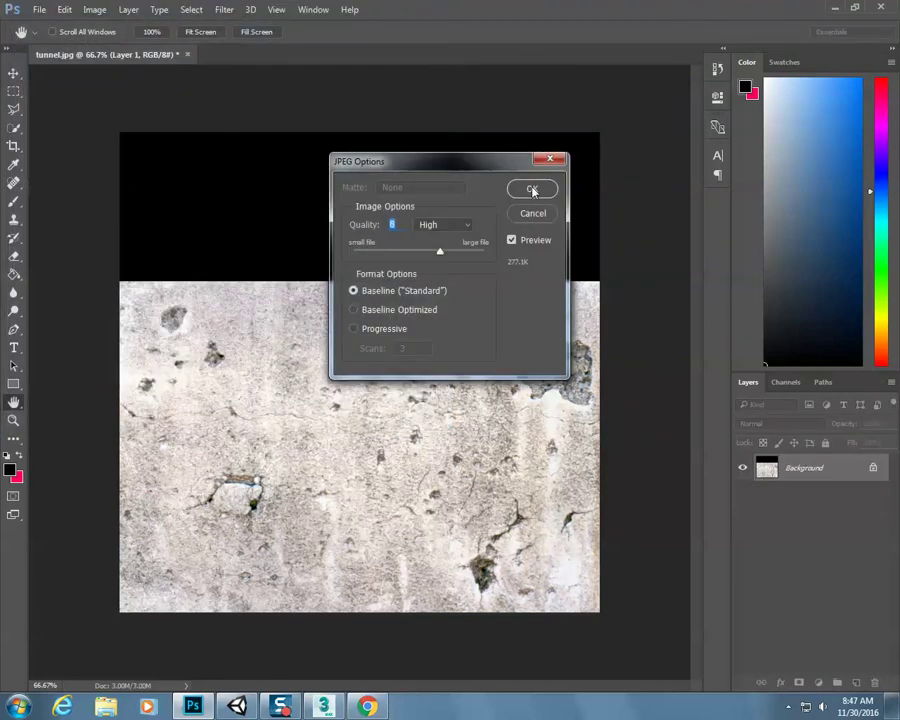
pyautogui.click(527, 189)
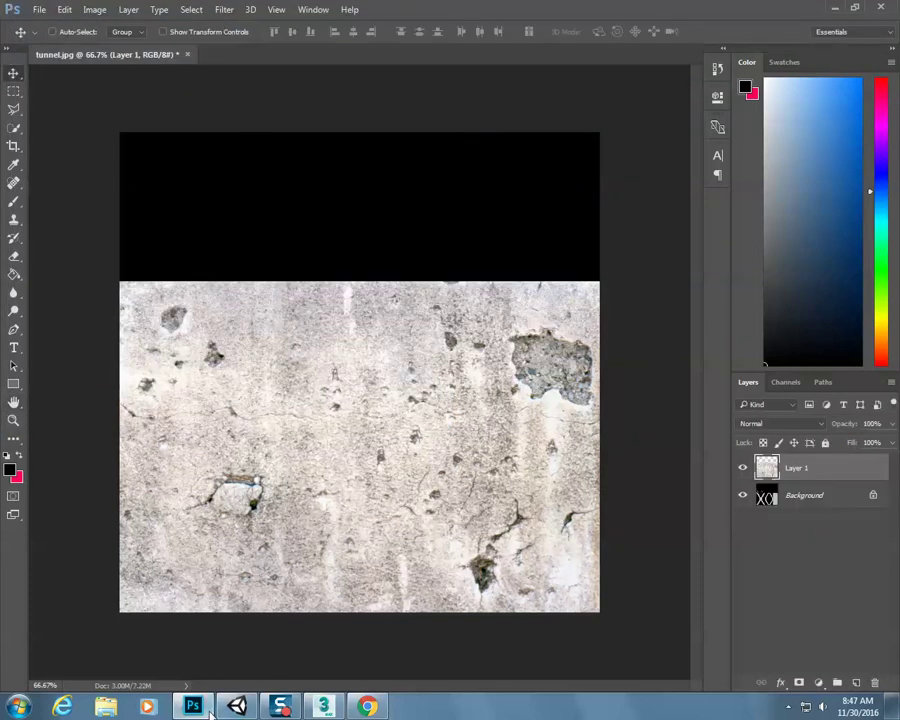
# Export the textured tube as tunnel.FBX to the U: drive, then return to Unity
pyautogui.click(328, 706)
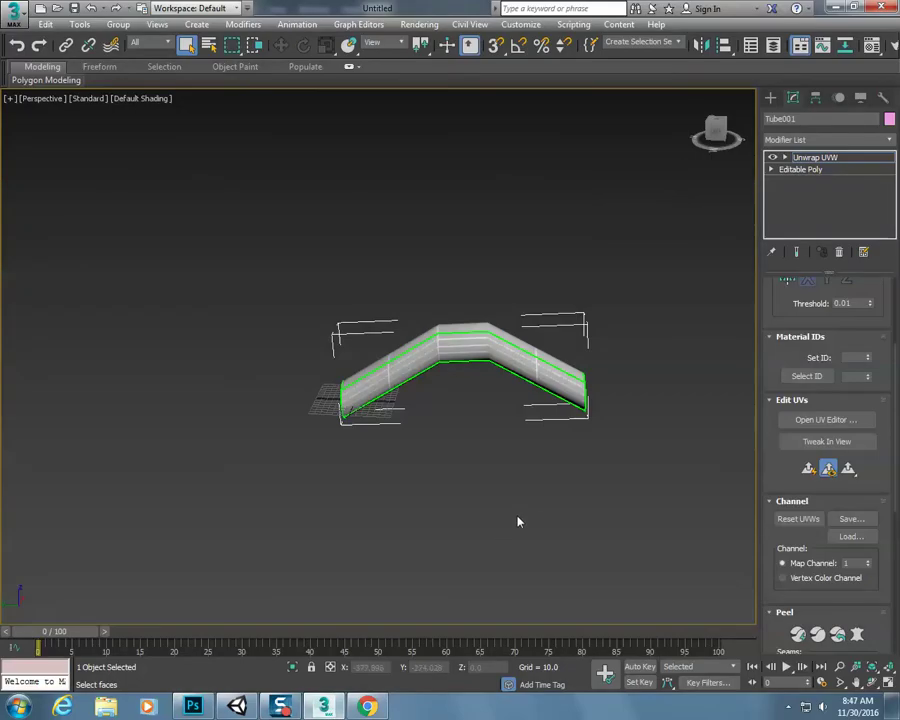
pyautogui.moveTo(532, 518); pyautogui.dragTo(446, 518, button='middle')
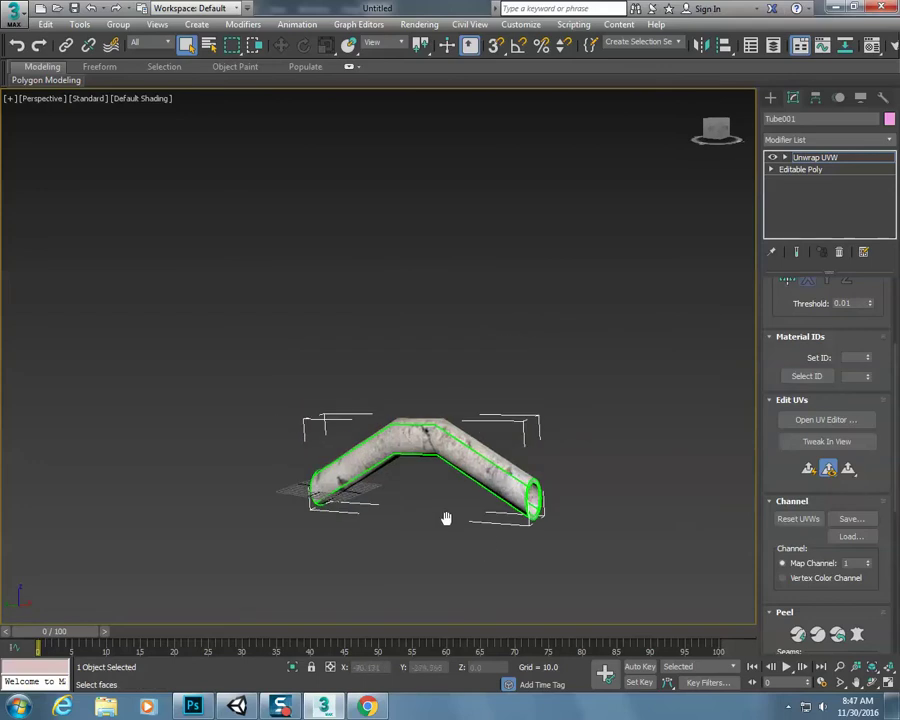
pyautogui.click(14, 14)
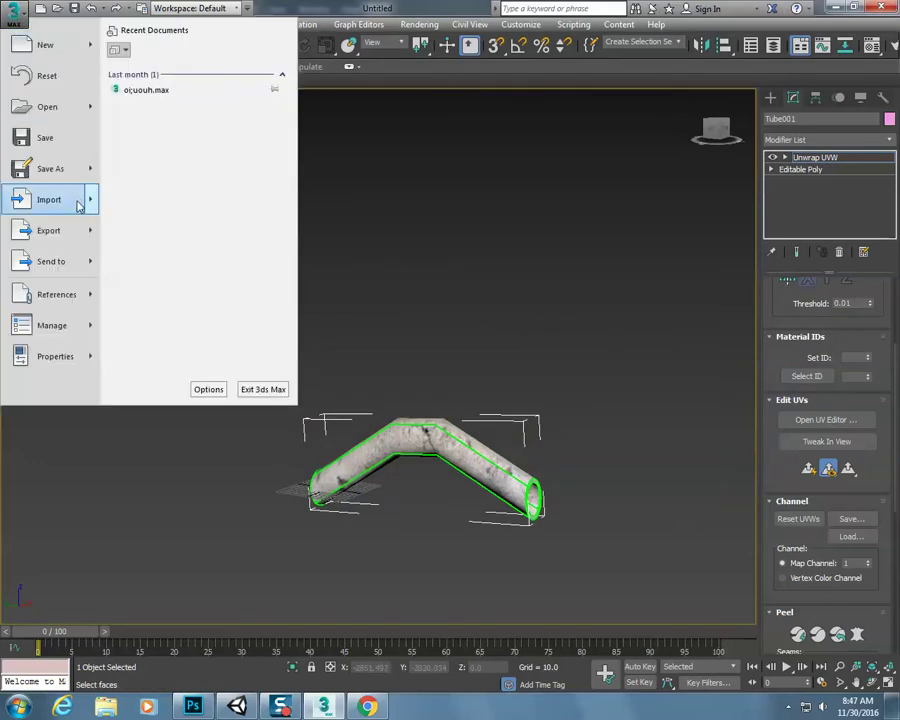
pyautogui.moveTo(48, 231)
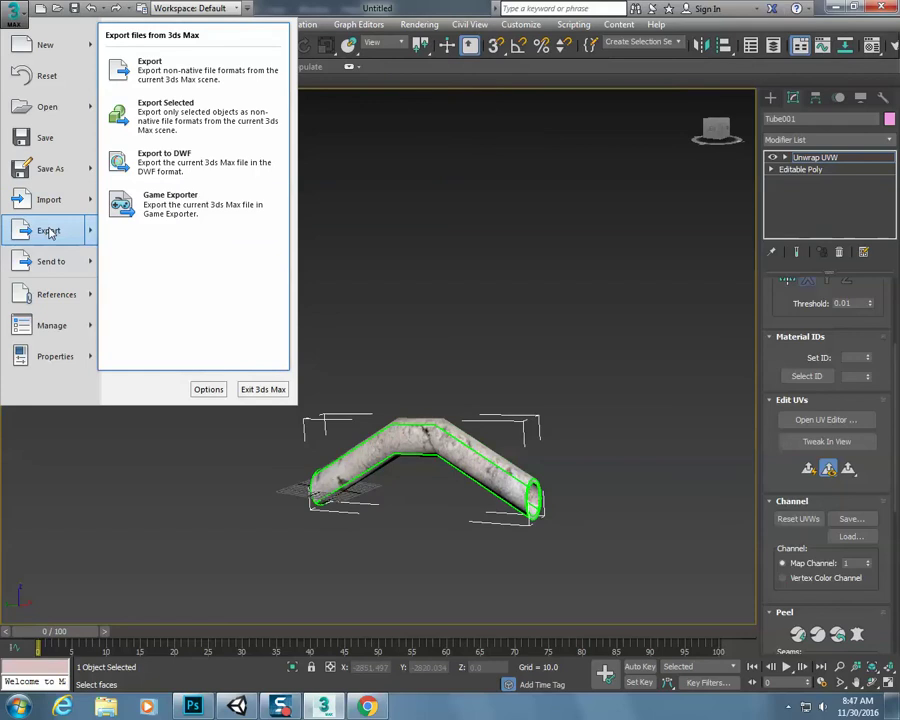
pyautogui.click(192, 82)
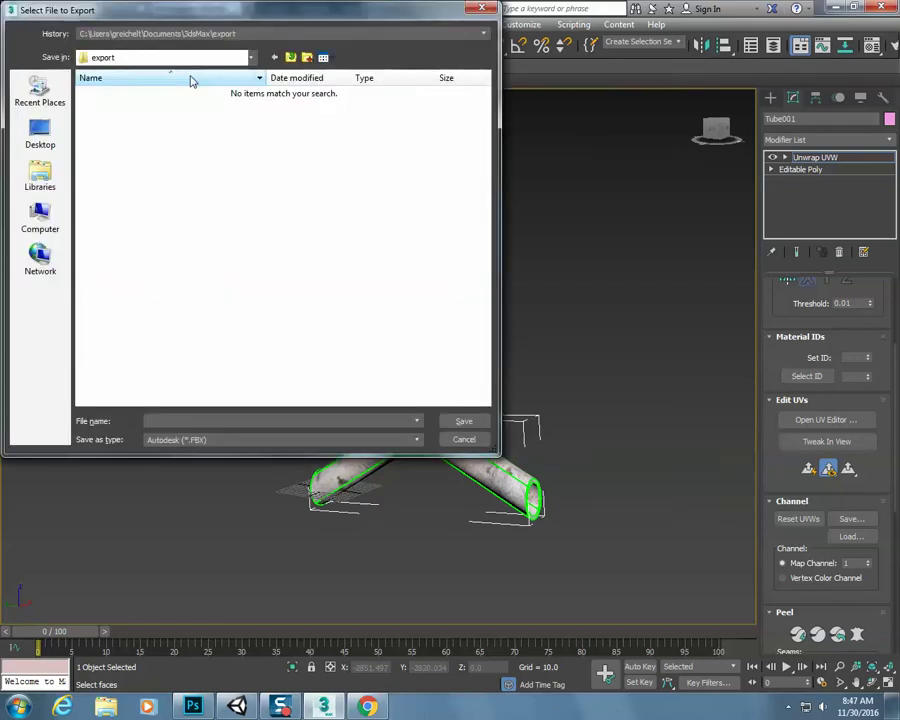
pyautogui.click(251, 57)
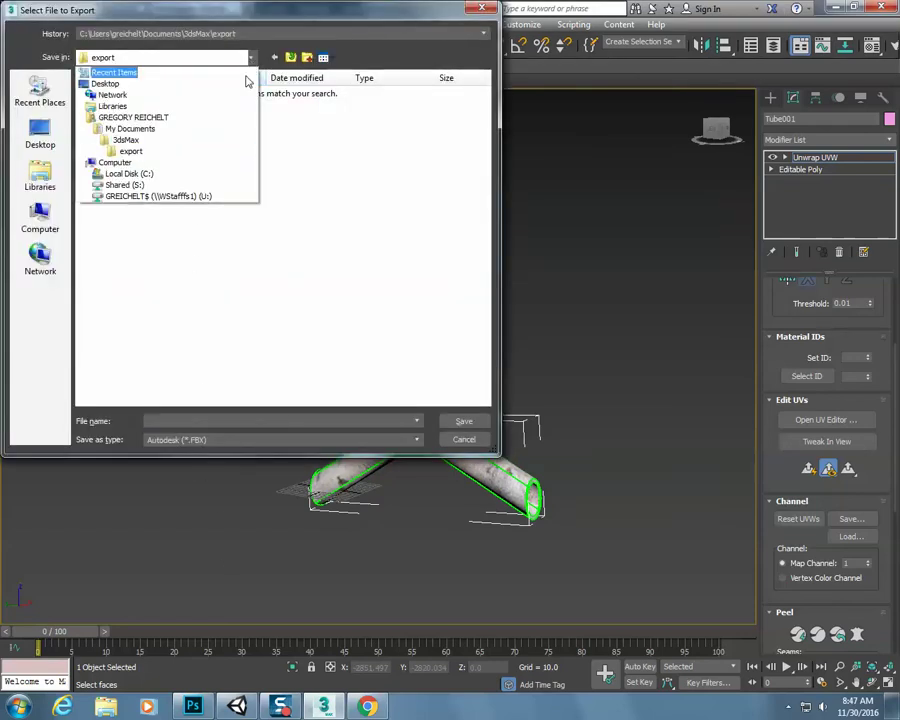
pyautogui.click(185, 196)
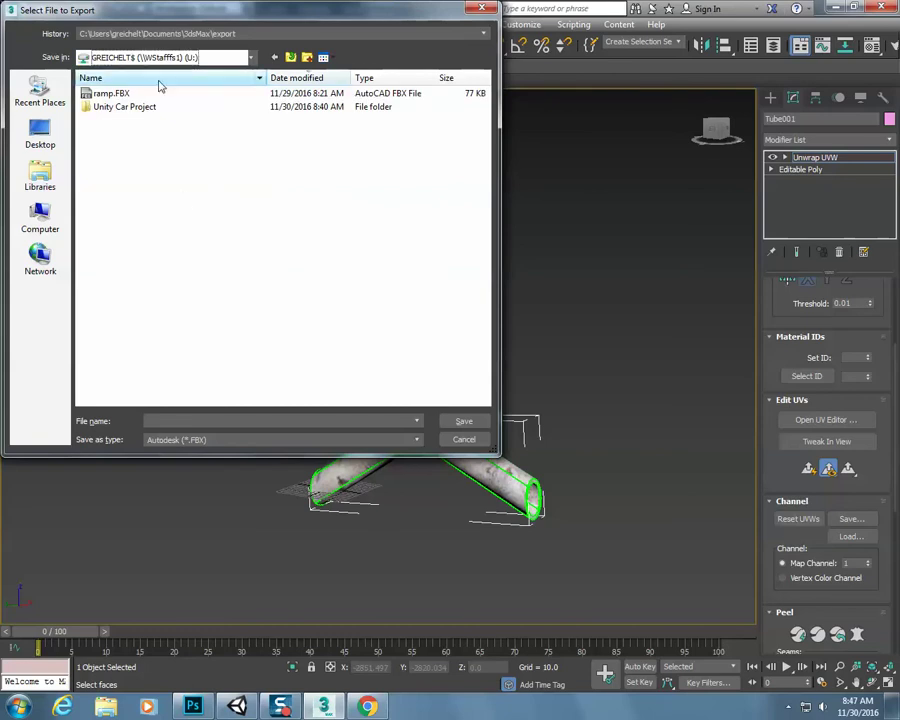
pyautogui.click(170, 421)
pyautogui.write('tunnel')
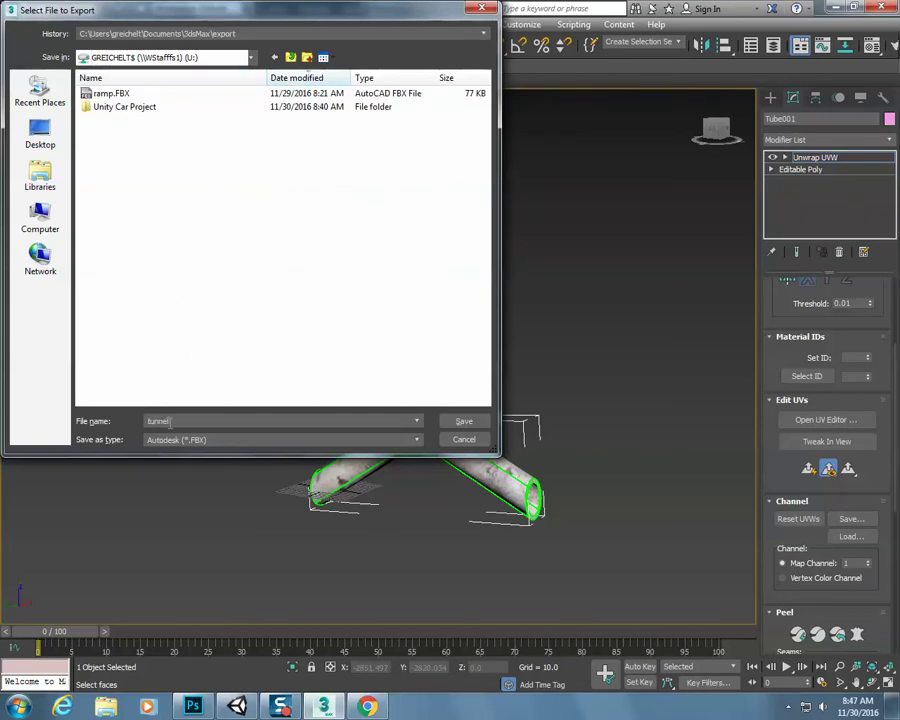
pyautogui.click(484, 422)
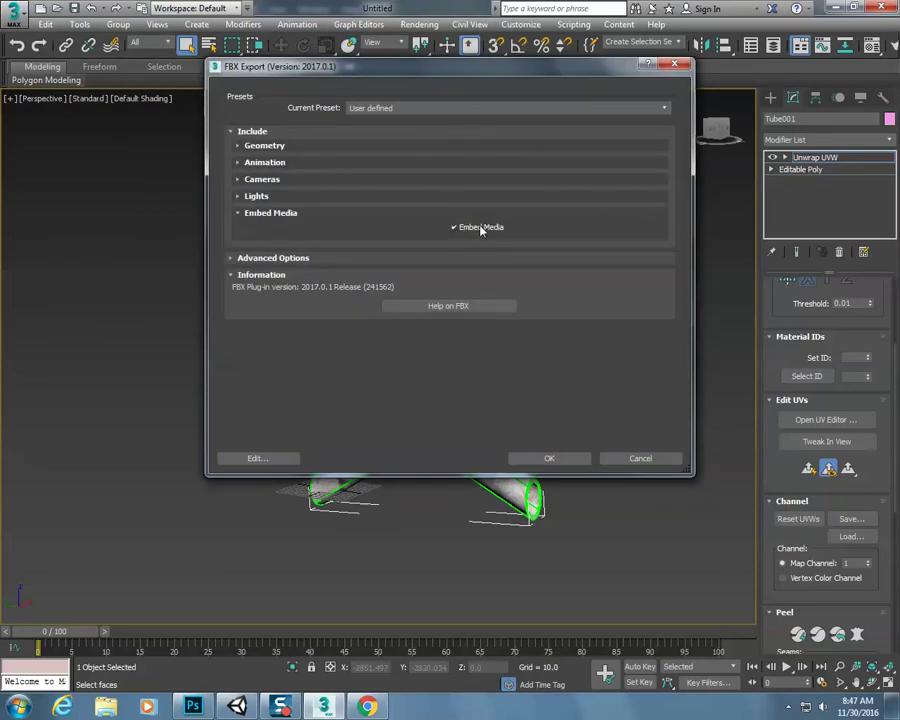
pyautogui.click(549, 458)
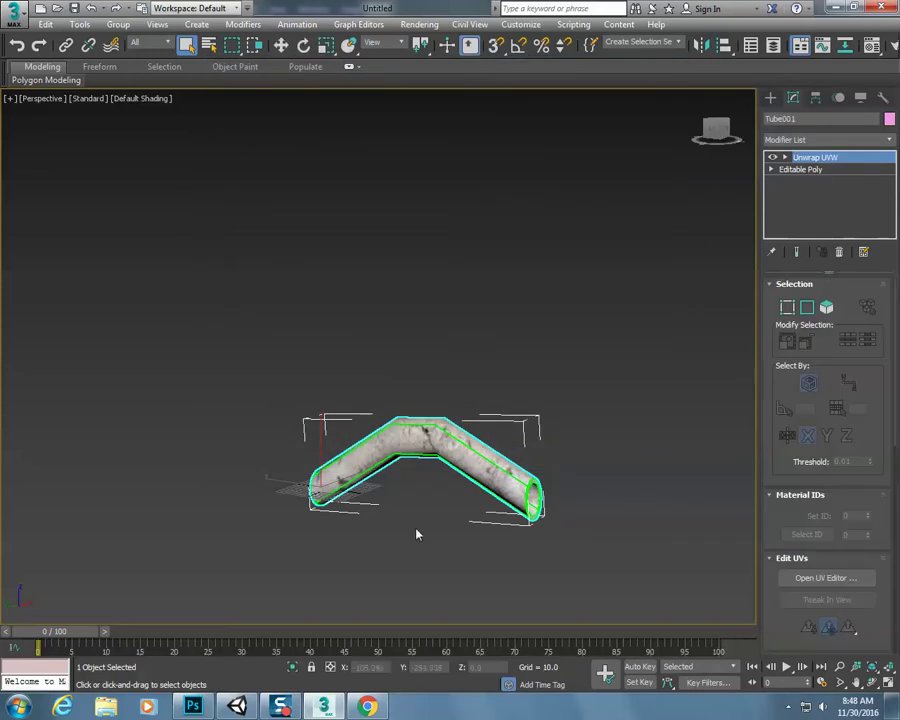
pyautogui.hotkey('alt', 'Tab')
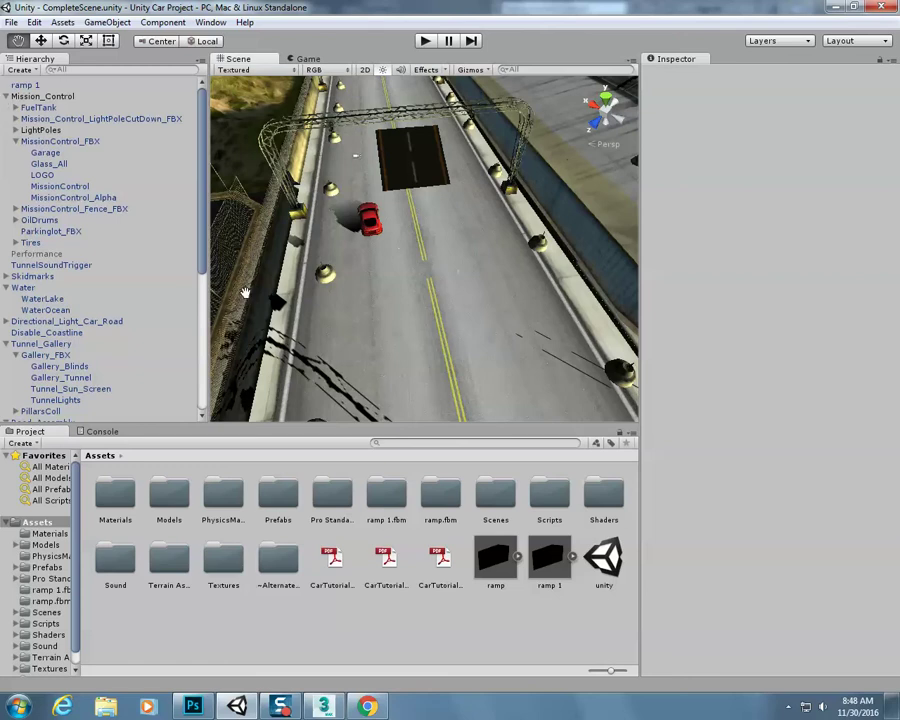
# Import tunnel.FBX from the U: drive into the Unity project's Assets
pyautogui.click(61, 22)
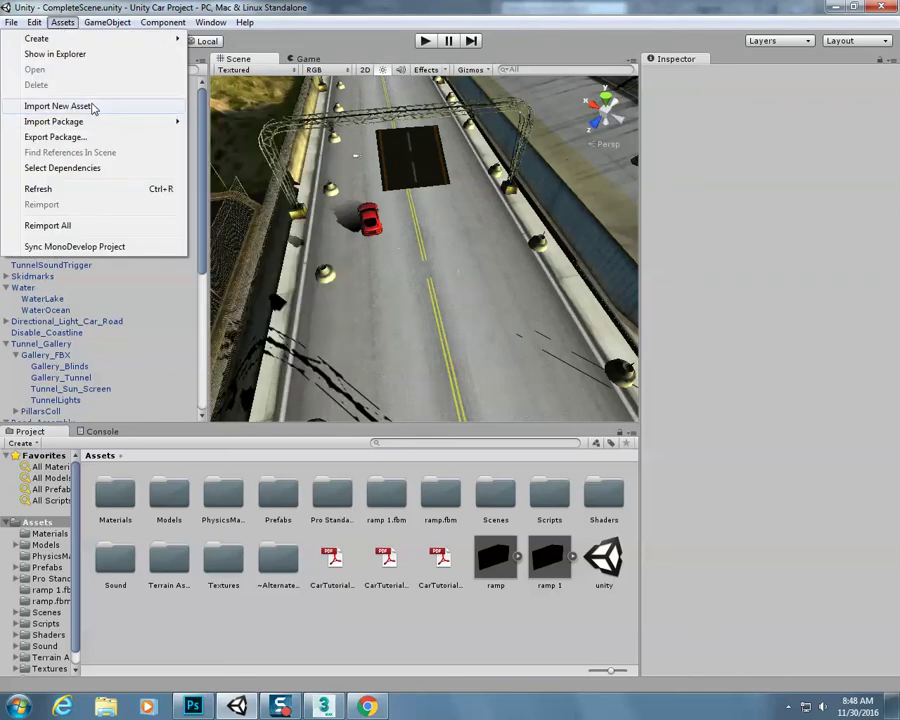
pyautogui.click(60, 106)
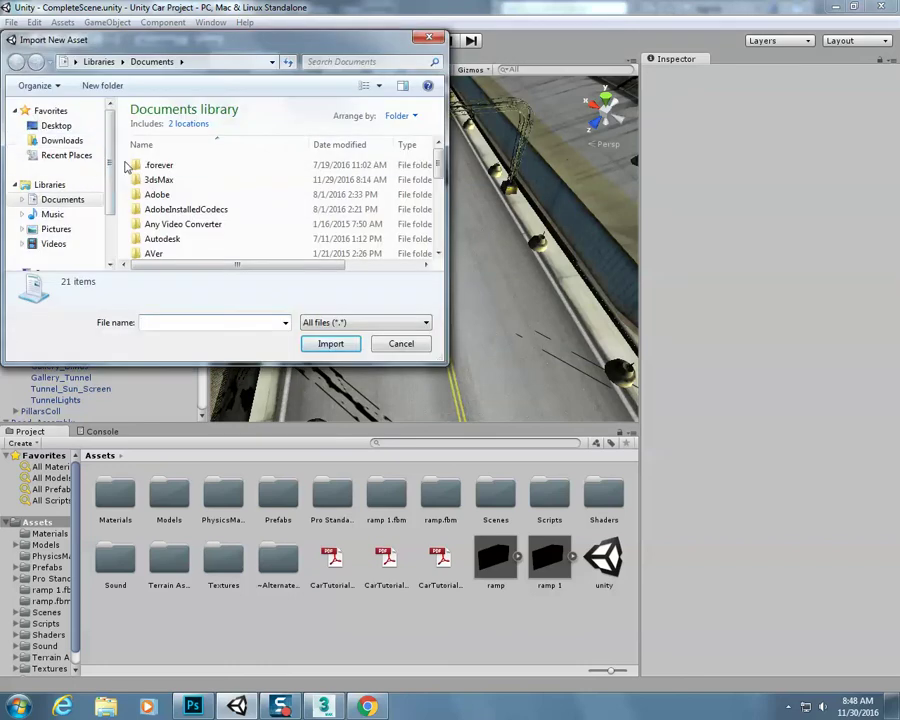
pyautogui.scroll(-3, 106, 148)
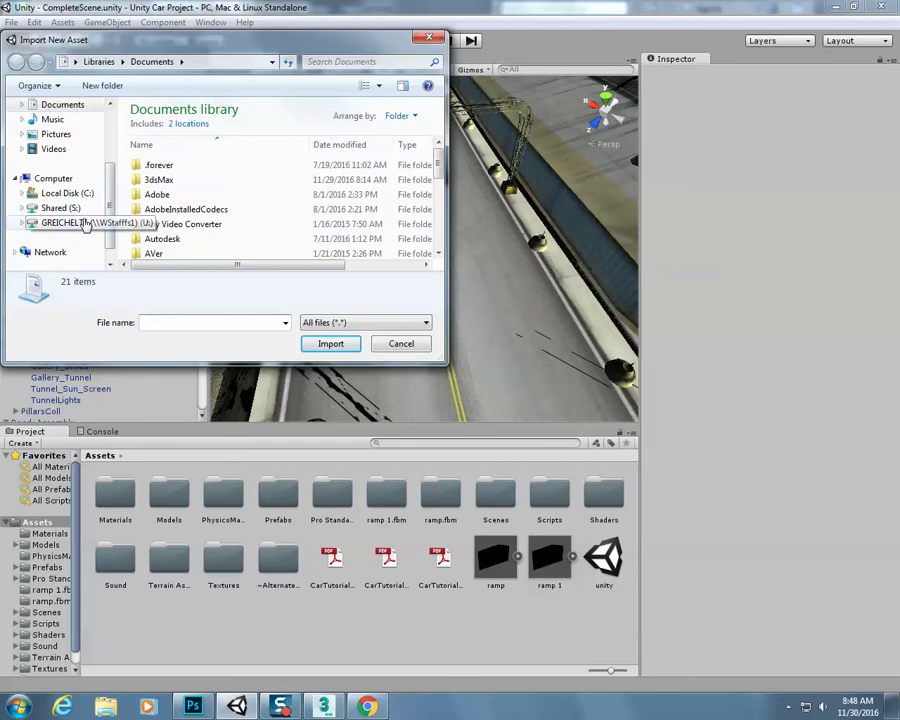
pyautogui.click(86, 223)
pyautogui.click(178, 127)
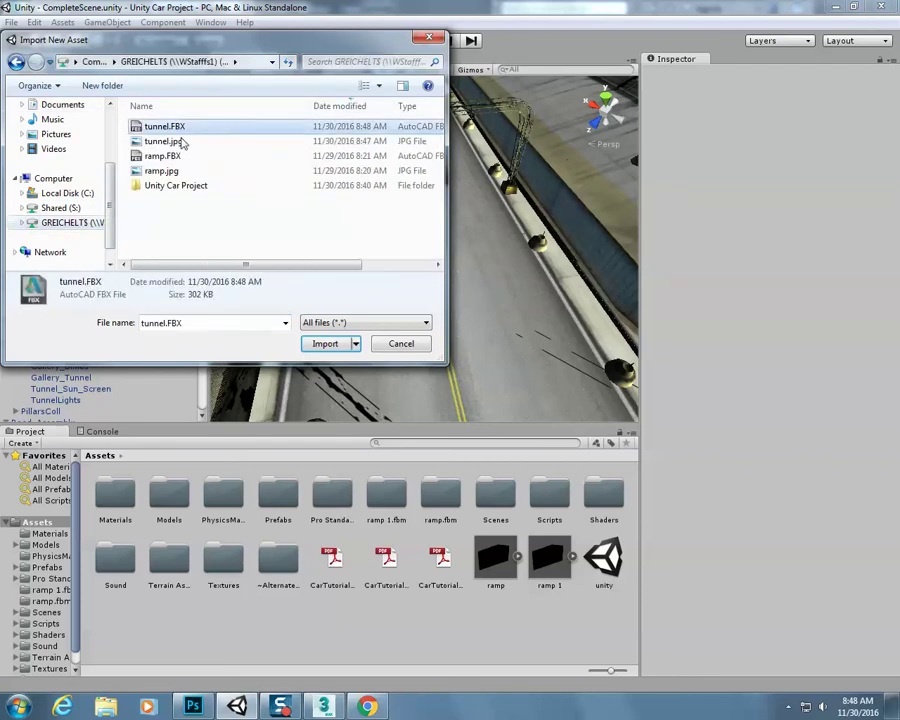
pyautogui.click(326, 345)
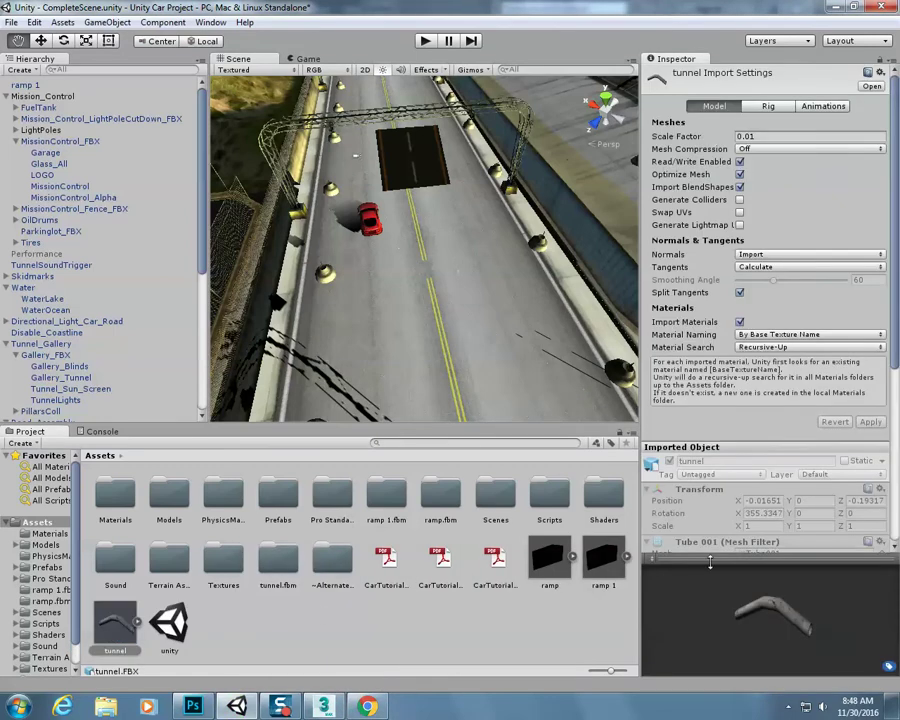
# Place the tunnel model into the scene and scale it up about 9.3 times to span the road
pyautogui.moveTo(213, 557); pyautogui.dragTo(423, 285)
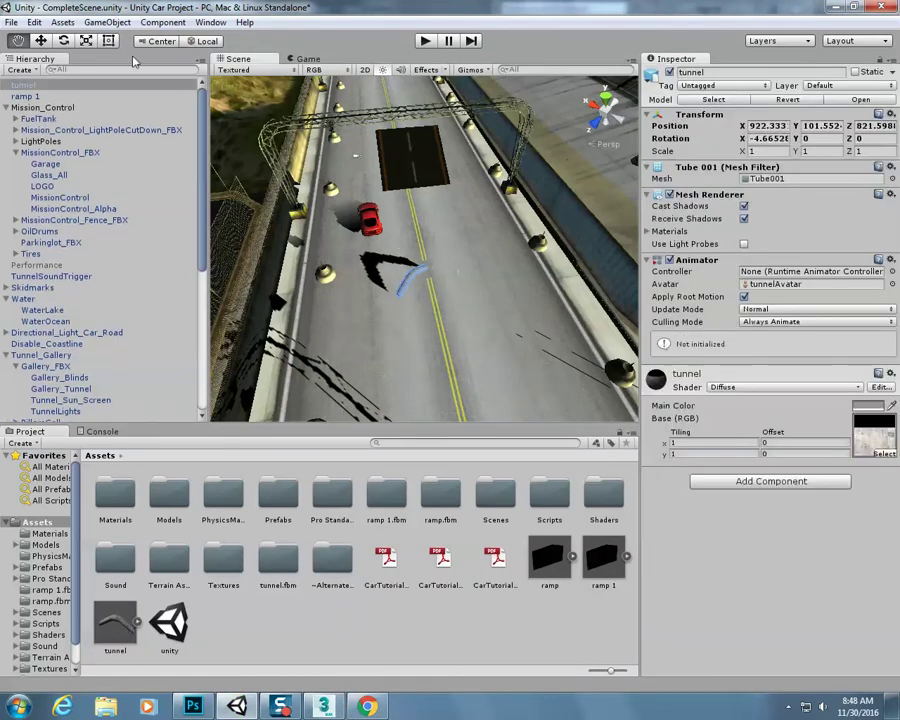
pyautogui.click(87, 42)
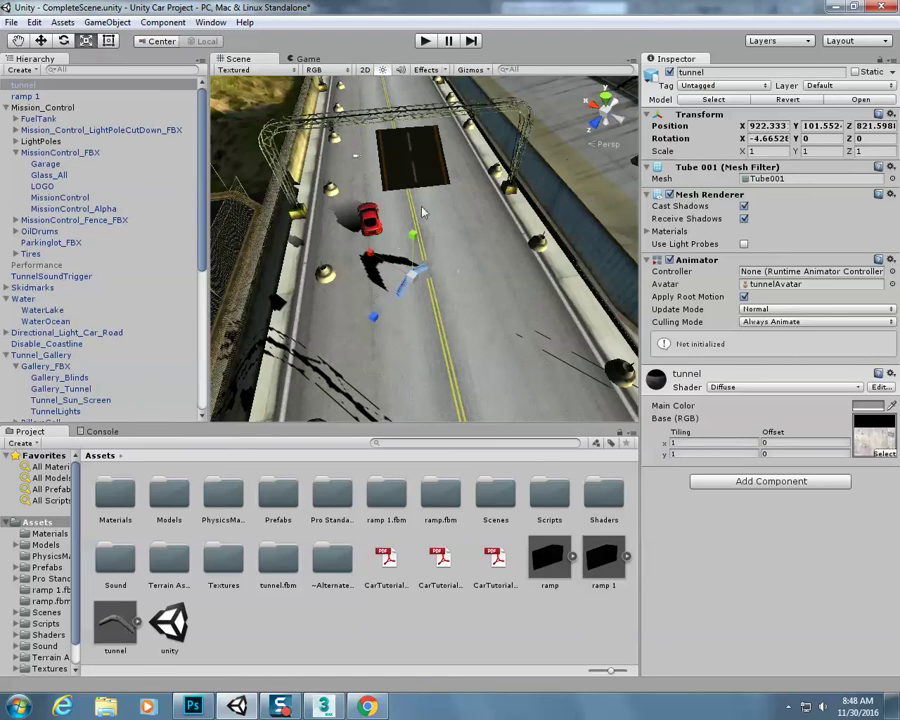
pyautogui.moveTo(415, 285); pyautogui.dragTo(425, 361)
pyautogui.scroll(-5, 455, 285)
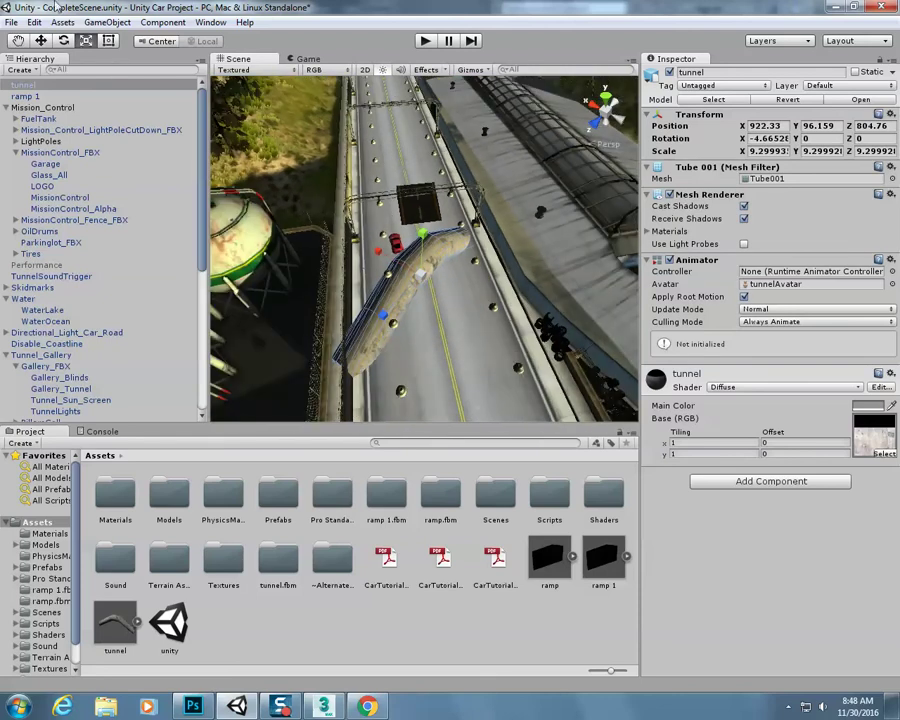
# Move the tunnel sideways over the road and raise it above the road
pyautogui.click(41, 41)
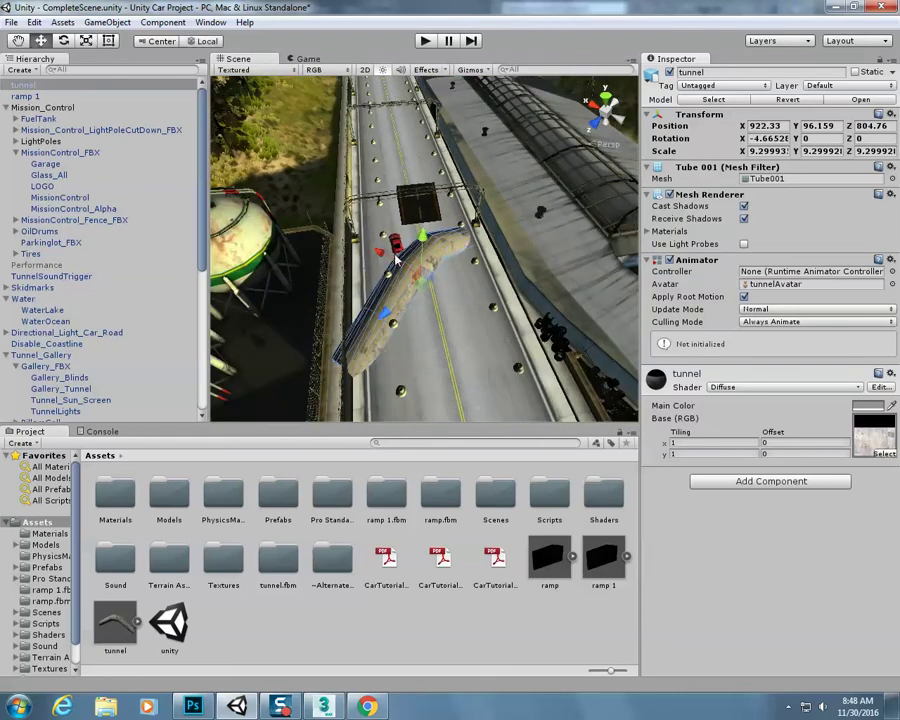
pyautogui.click(382, 255)
pyautogui.click(396, 275)
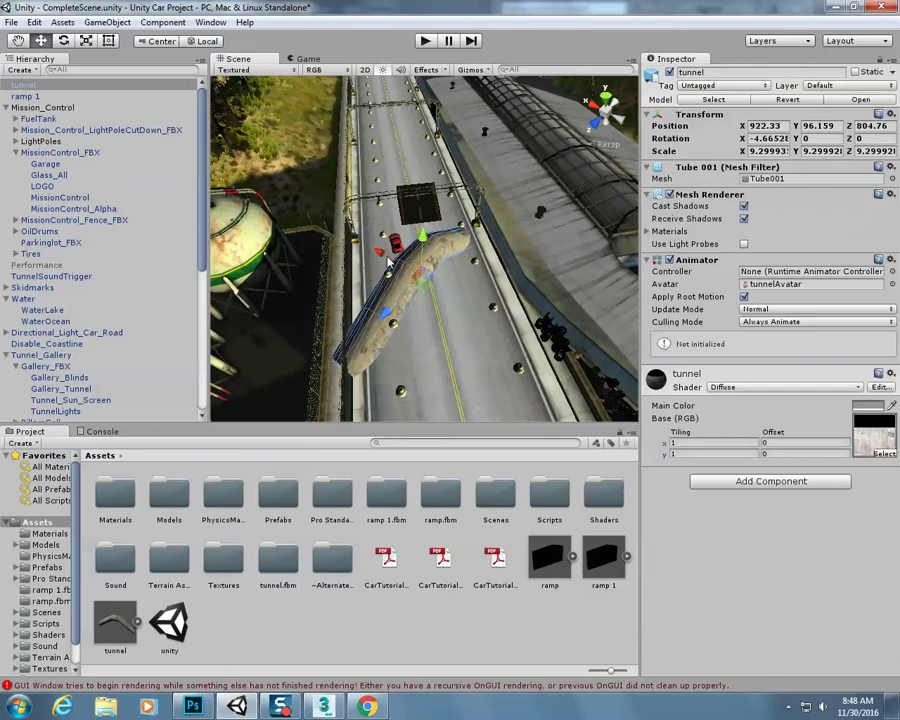
pyautogui.moveTo(389, 261); pyautogui.dragTo(433, 156)
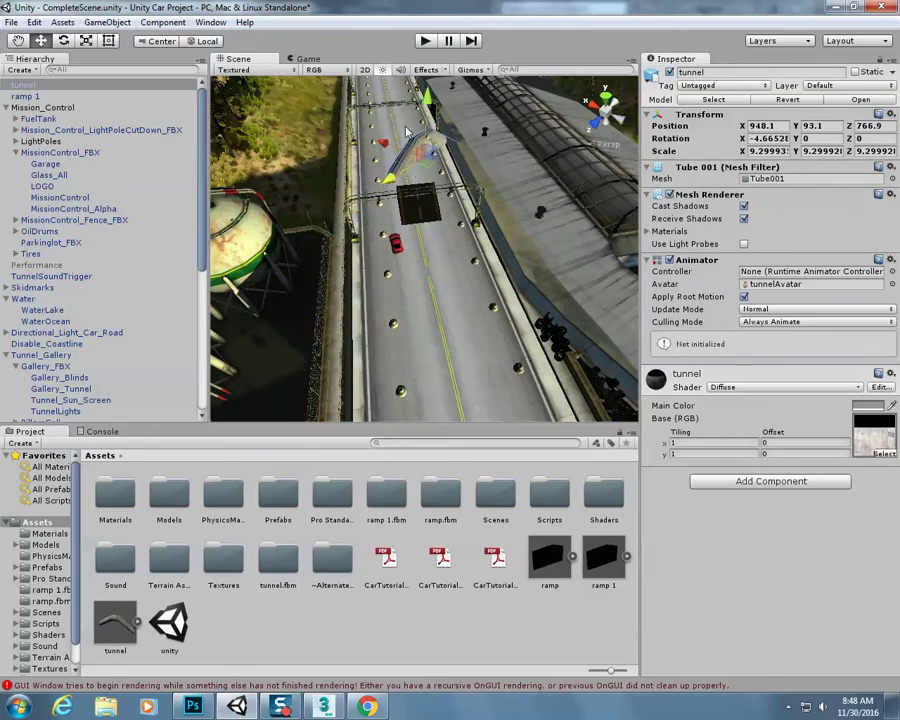
pyautogui.moveTo(431, 110); pyautogui.dragTo(430, 88)
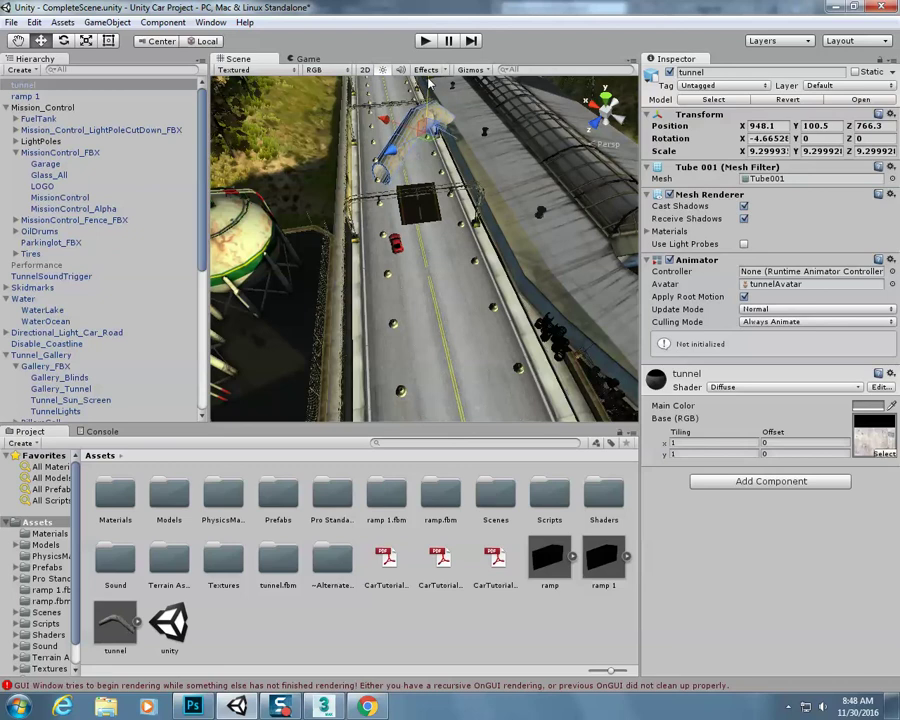
# Rotate the tunnel to line up with the road, raise it slightly and shift it farther along
pyautogui.click(65, 41)
pyautogui.moveTo(411, 155); pyautogui.dragTo(517, 155)
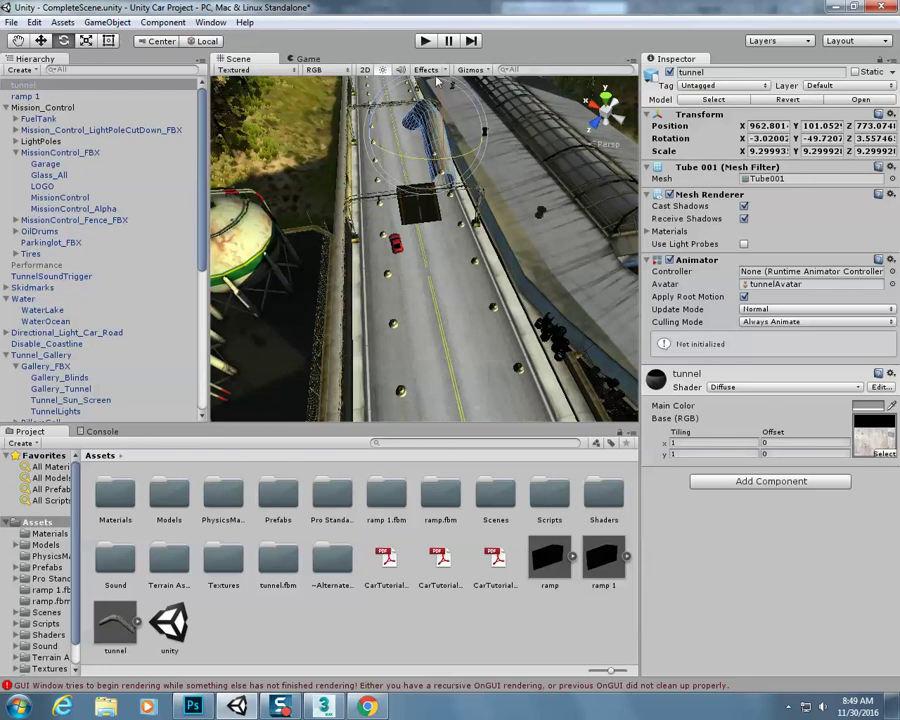
pyautogui.moveTo(440, 107); pyautogui.dragTo(443, 140)
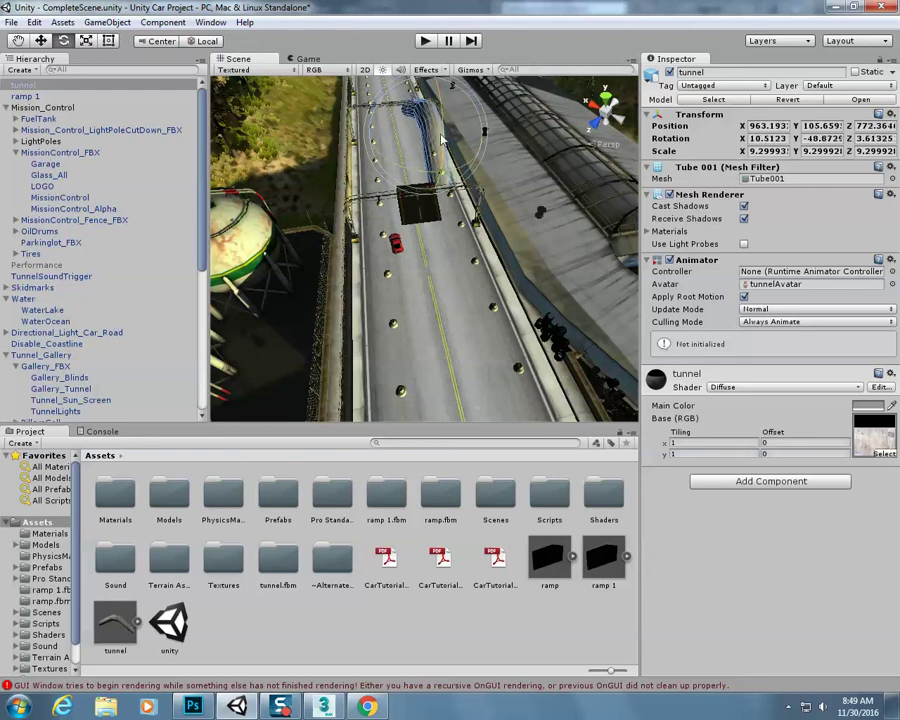
pyautogui.click(42, 41)
pyautogui.moveTo(432, 92); pyautogui.dragTo(437, 37)
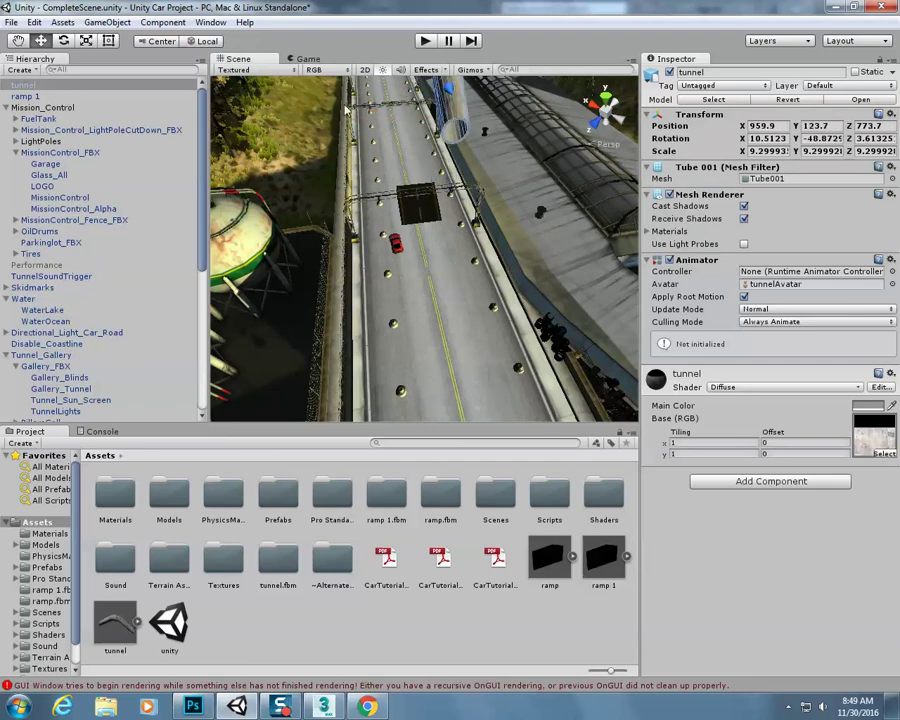
pyautogui.moveTo(425, 211); pyautogui.dragTo(395, 131, button='right')
pyautogui.moveTo(395, 131); pyautogui.dragTo(408, 262)
# Check ramp 1's Mesh Collider, reselect the tunnel and do a brief test run
pyautogui.click(425, 357)
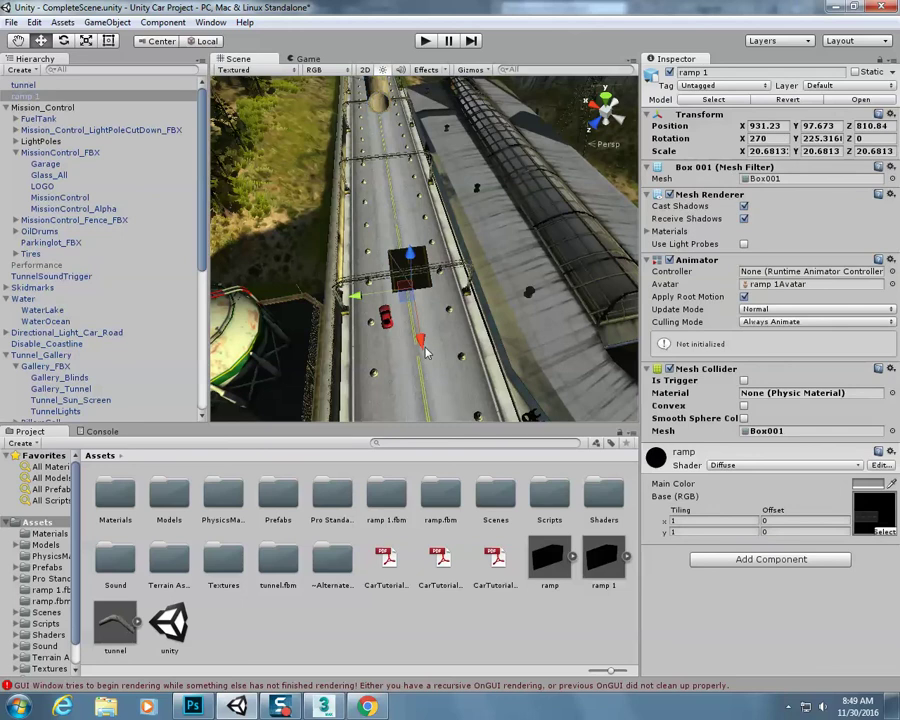
pyautogui.click(368, 125)
pyautogui.keyDown('alt'); pyautogui.moveTo(398, 143); pyautogui.dragTo(355, 147); pyautogui.keyUp('alt')
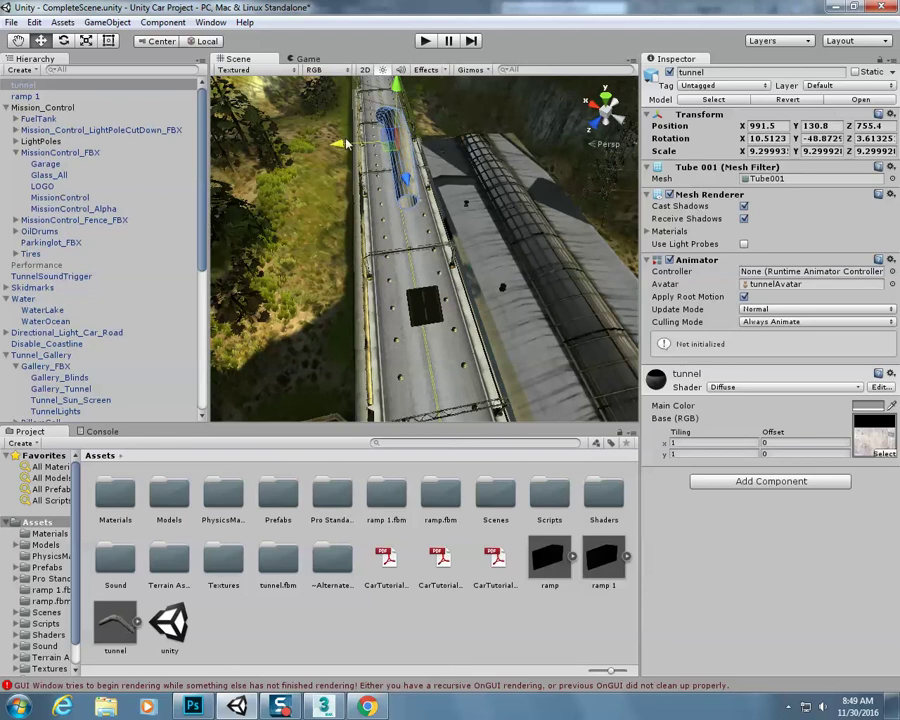
pyautogui.click(426, 41)
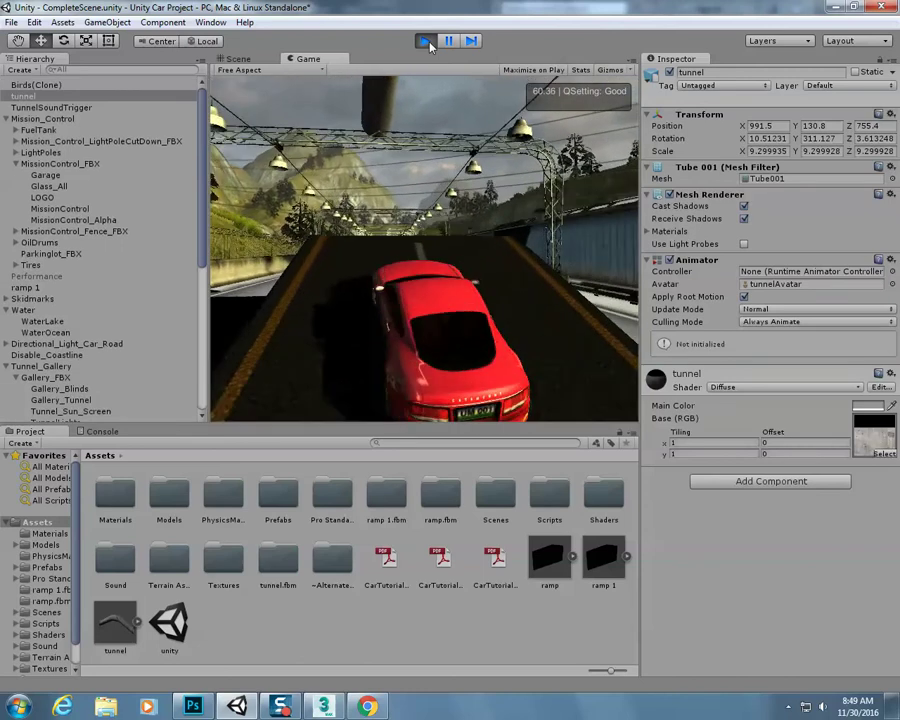
pyautogui.click(426, 41)
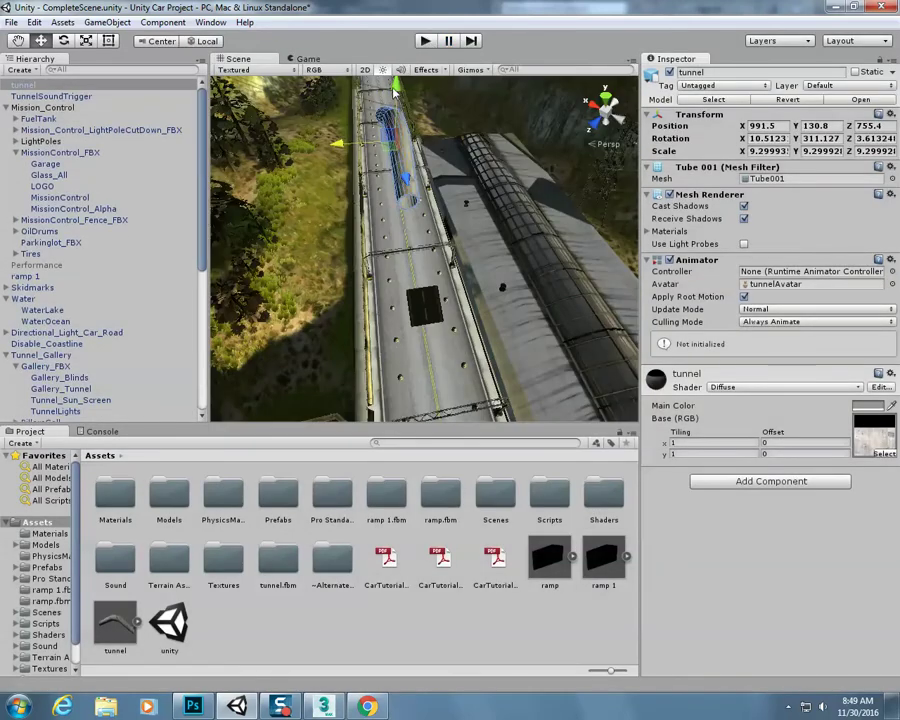
# Lower the tunnel to Y 118.2, closer over the road
pyautogui.moveTo(396, 88); pyautogui.dragTo(397, 126)
pyautogui.scroll(5, 400, 232)
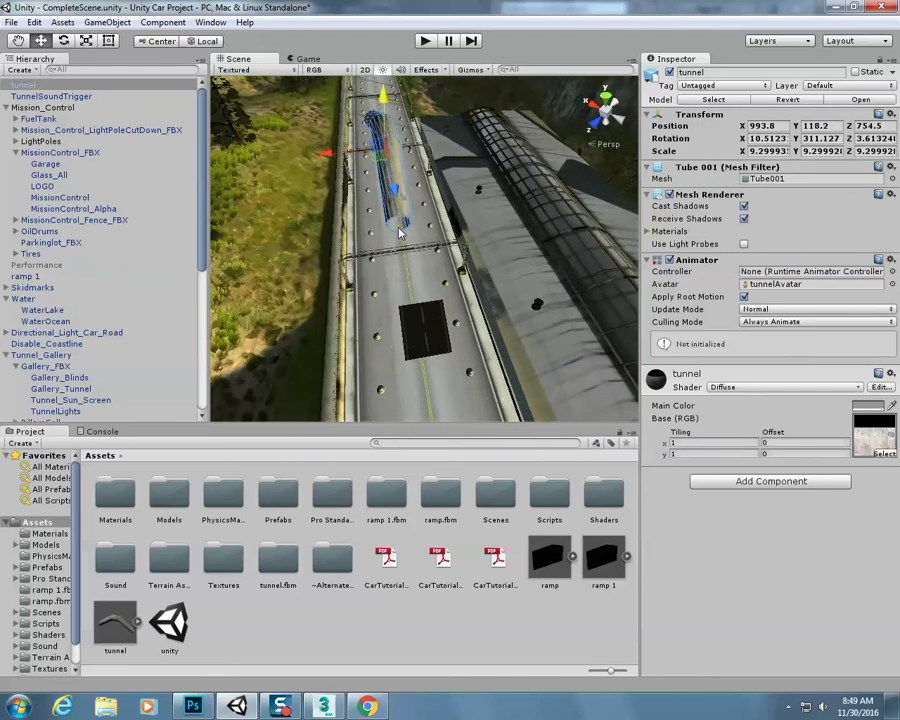
pyautogui.keyDown('alt'); pyautogui.moveTo(383, 222); pyautogui.dragTo(596, 220); pyautogui.keyUp('alt')
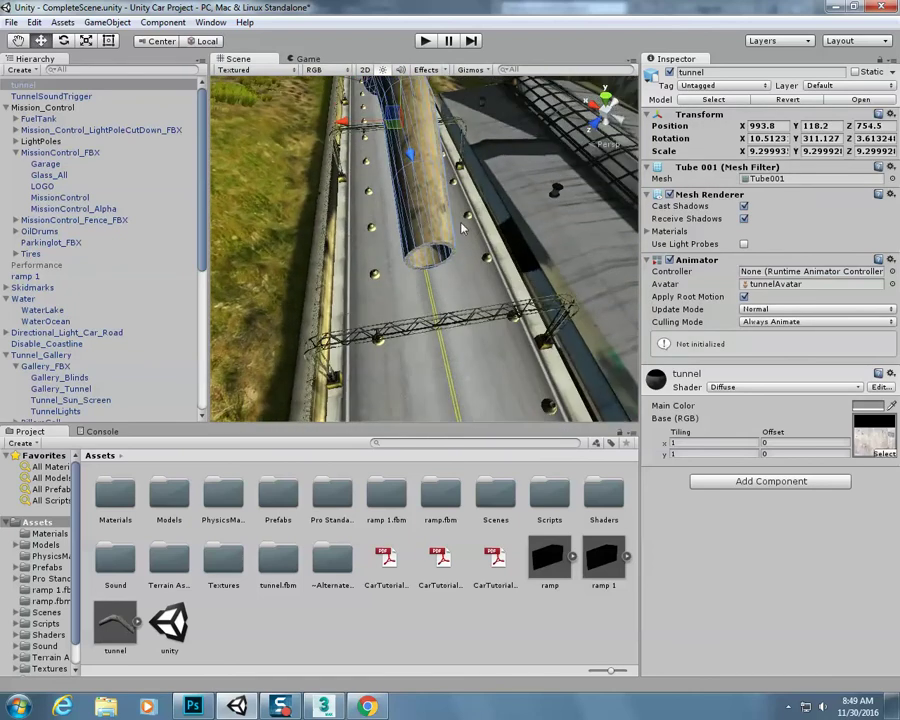
# Add a Physics Mesh Collider using the Tube001 mesh to the tunnel
pyautogui.click(771, 484)
pyautogui.click(747, 326)
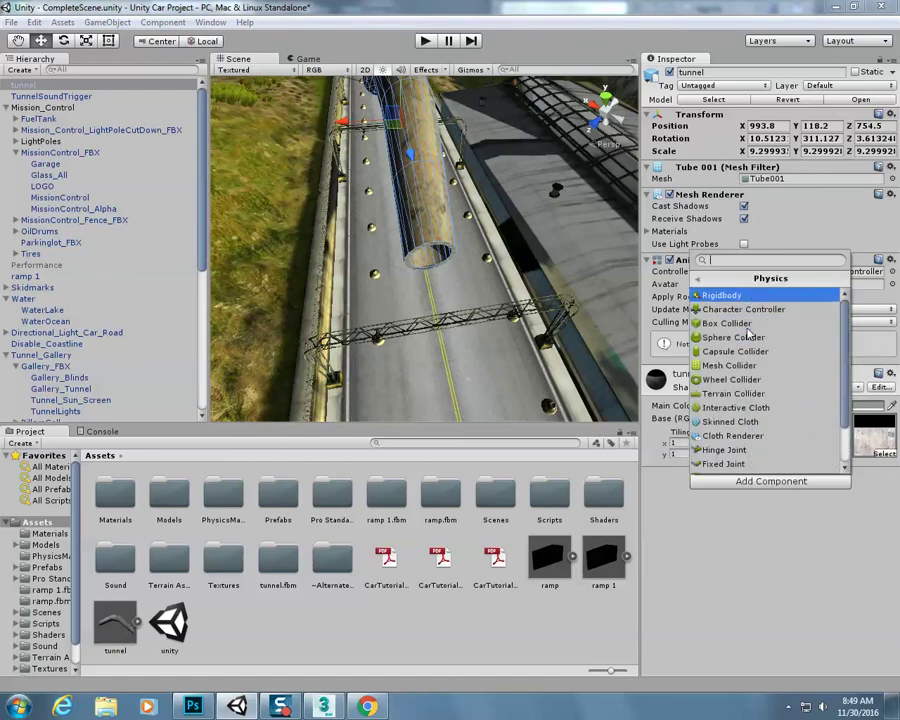
pyautogui.click(749, 367)
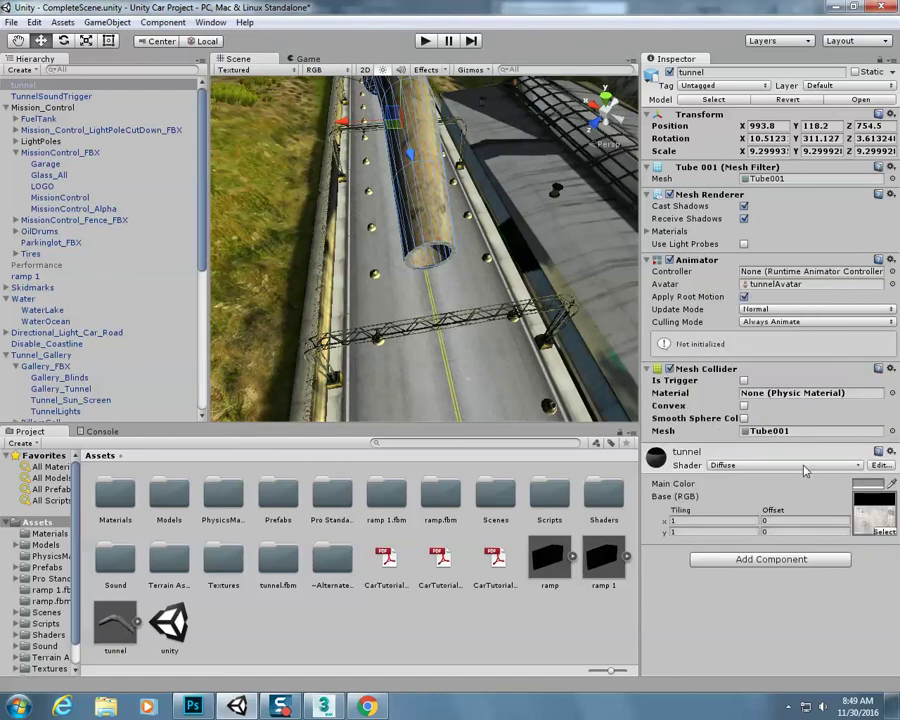
# Test-drive the scene through the collider-equipped tunnel, then stop the run
pyautogui.click(425, 42)
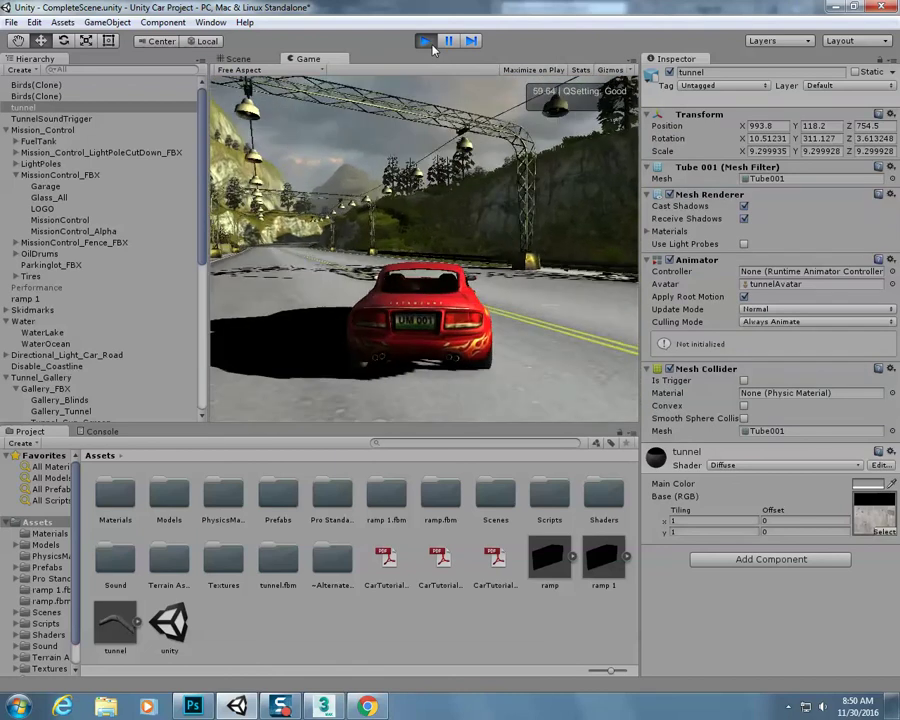
pyautogui.click(430, 44)
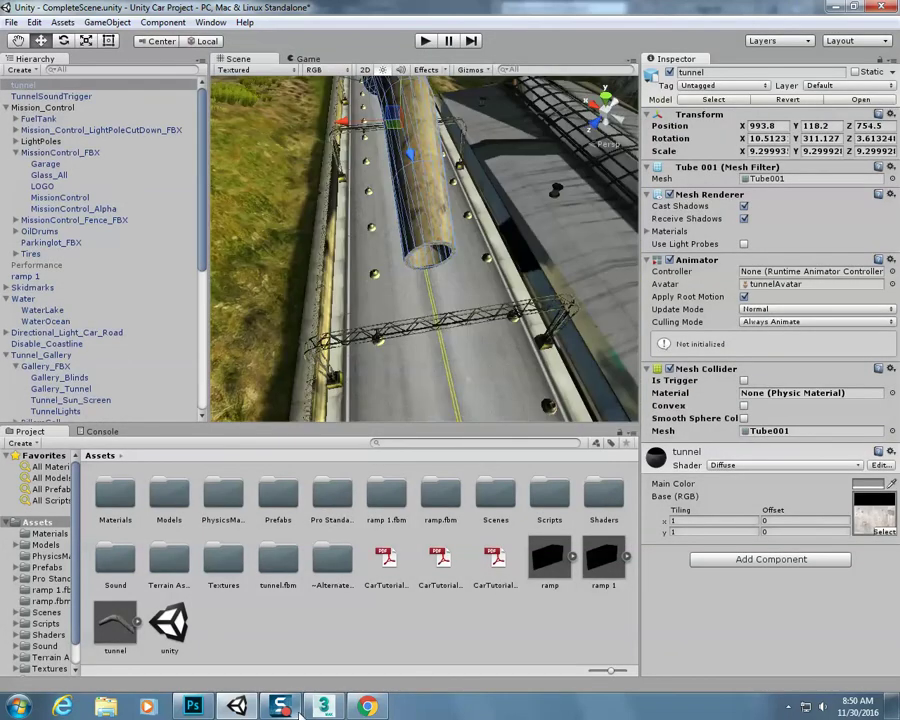
pyautogui.moveTo(284, 710)
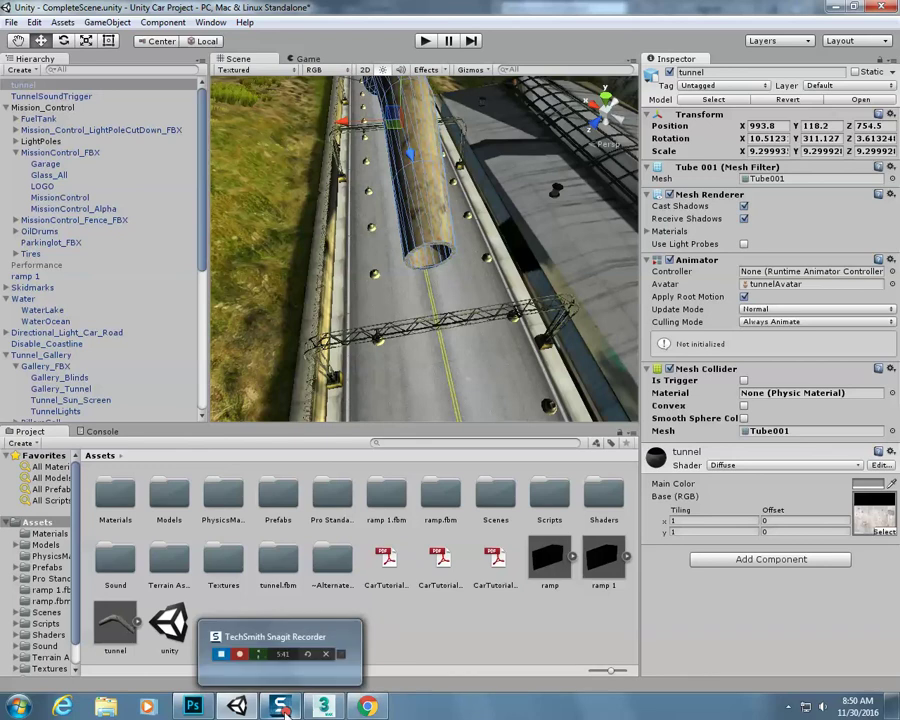